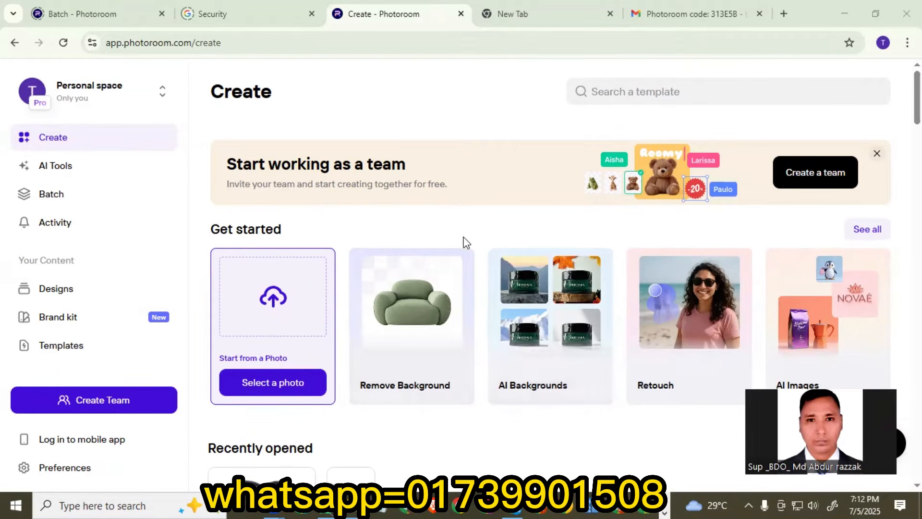
# Look through the Create page's starting tools and template categories, and check the options of the personal workspace
pyautogui.scroll(-8, 480, 306)
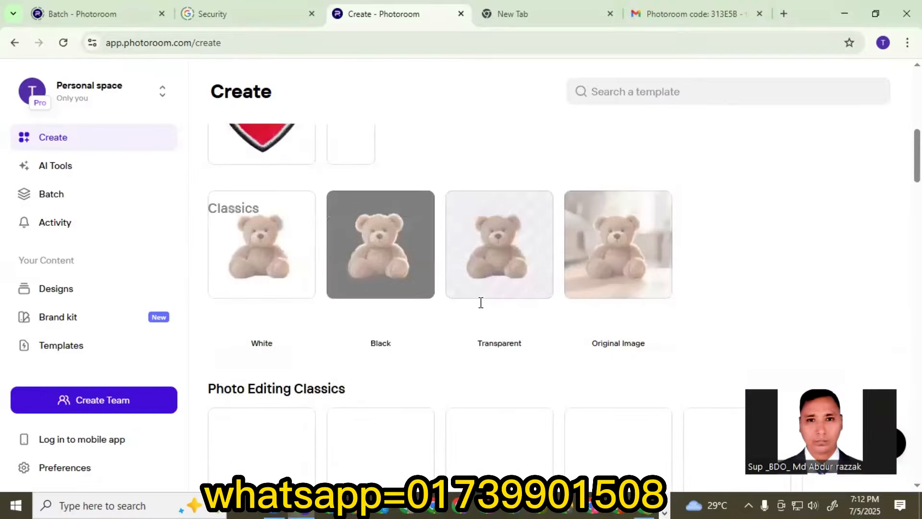
pyautogui.scroll(3, 481, 306)
pyautogui.scroll(5, 483, 308)
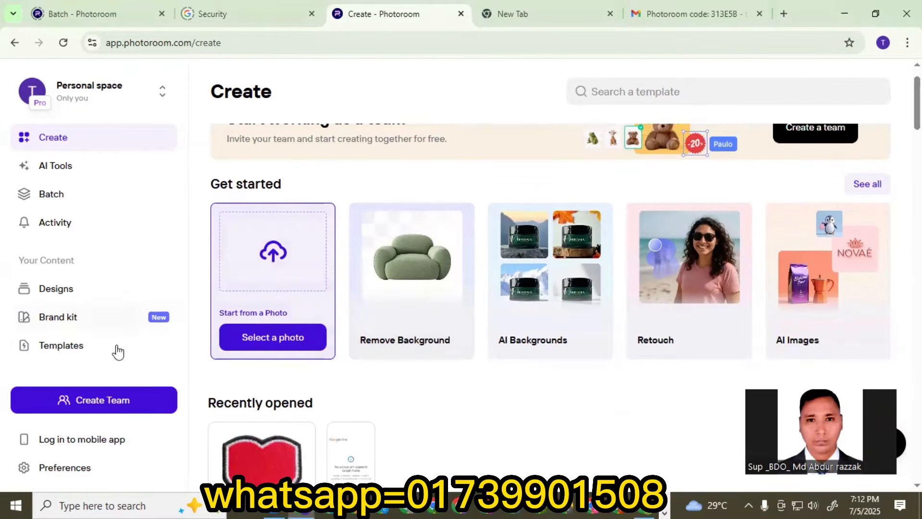
pyautogui.scroll(-10, 418, 340)
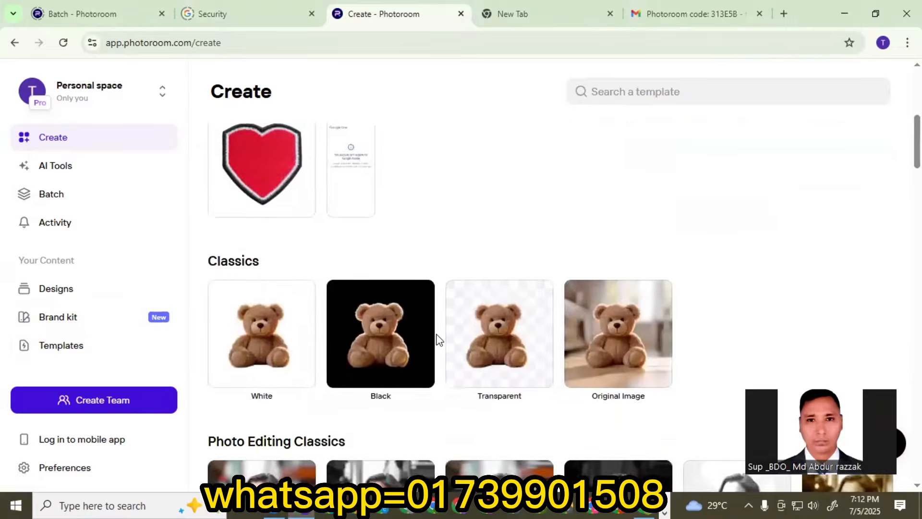
pyautogui.scroll(-15, 439, 344)
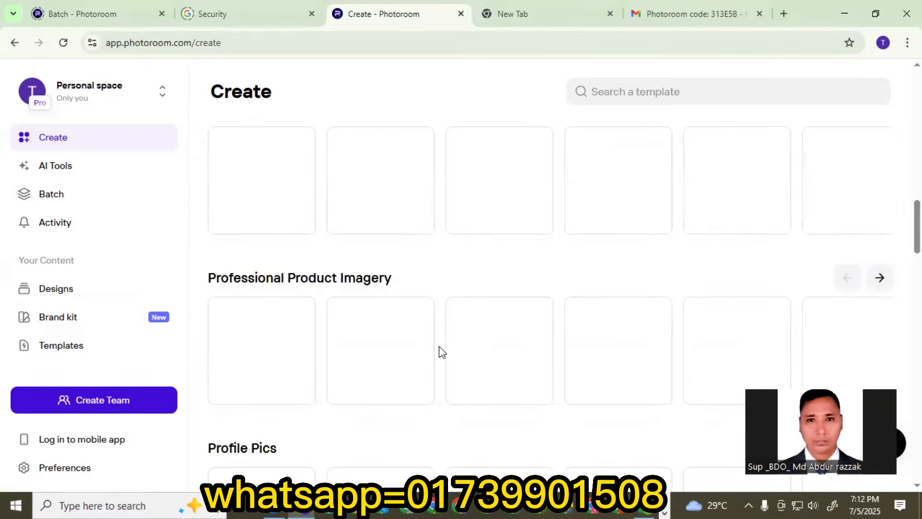
pyautogui.scroll(10, 384, 350)
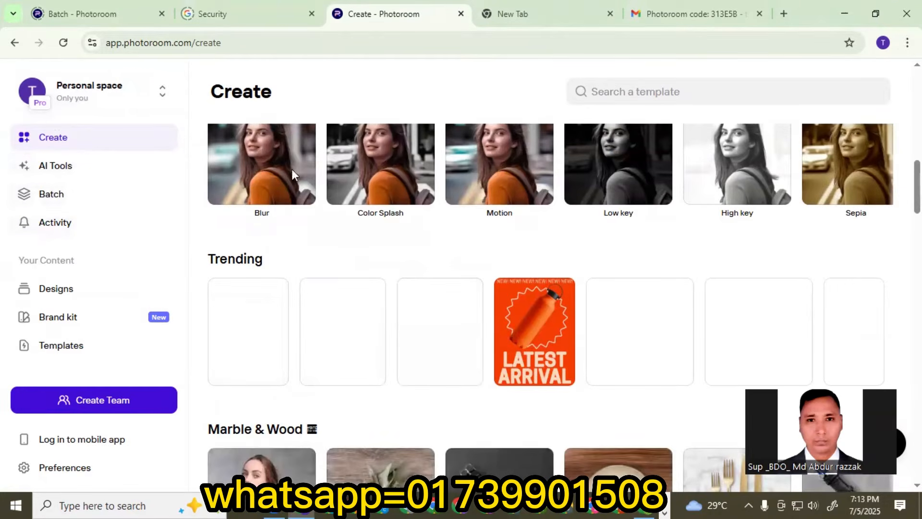
pyautogui.click(93, 86)
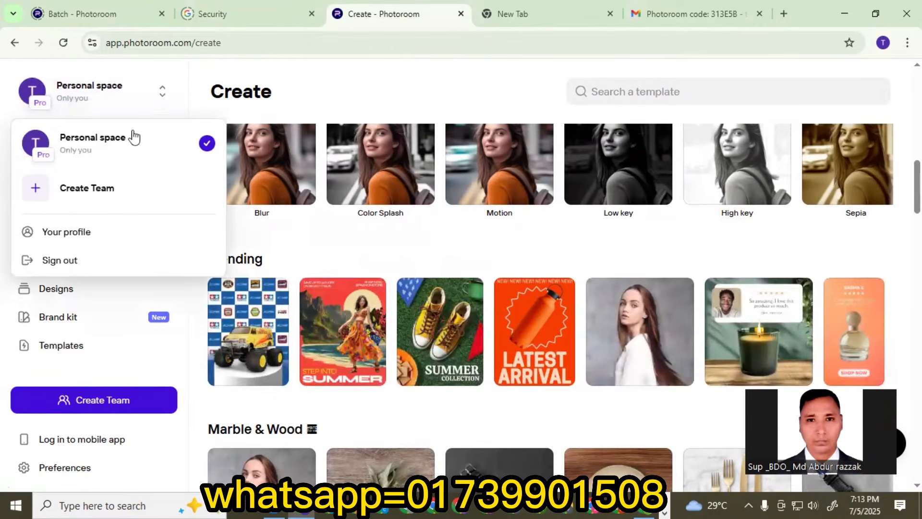
pyautogui.click(300, 81)
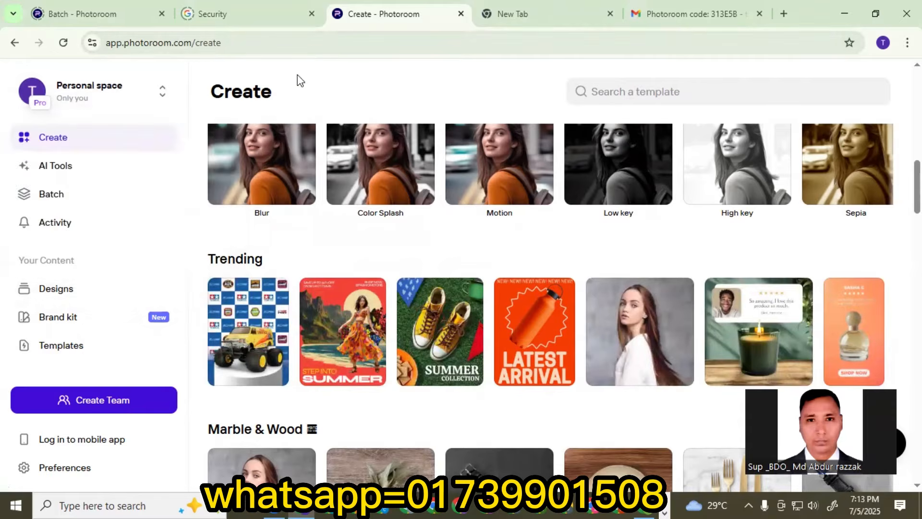
pyautogui.scroll(10, 398, 274)
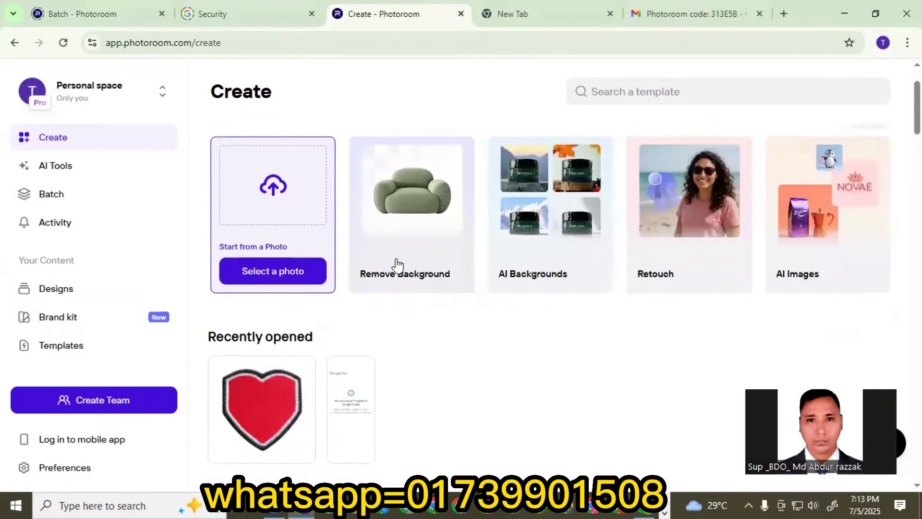
# Open Batch mode and review the default export, editing and batch-capacity settings in the preferences
pyautogui.click(55, 204)
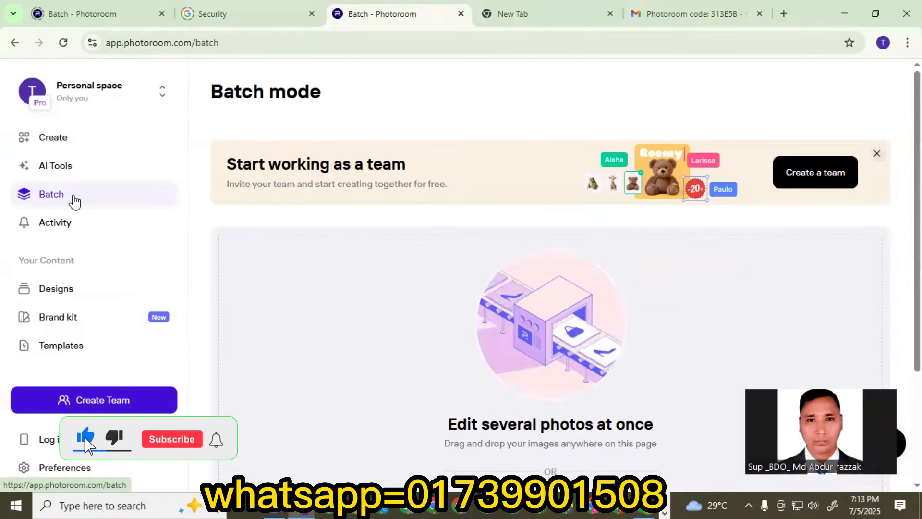
pyautogui.scroll(-3, 494, 339)
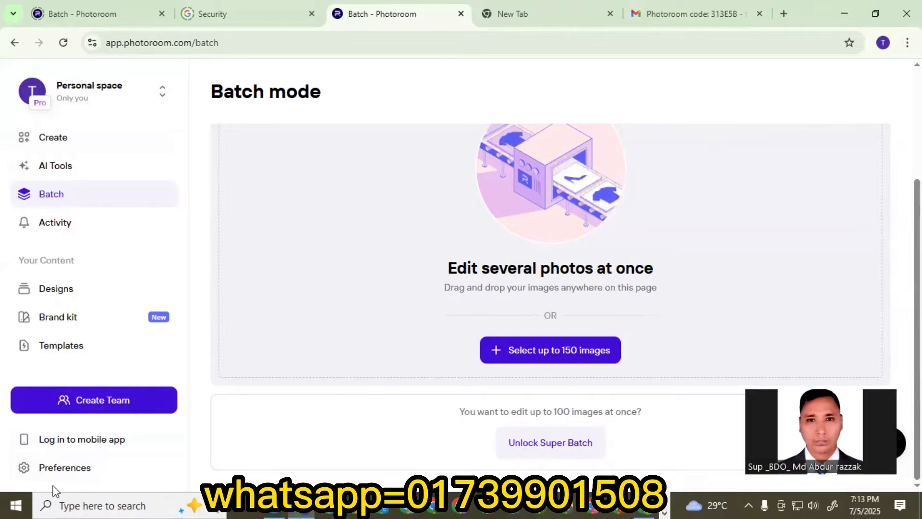
pyautogui.click(69, 469)
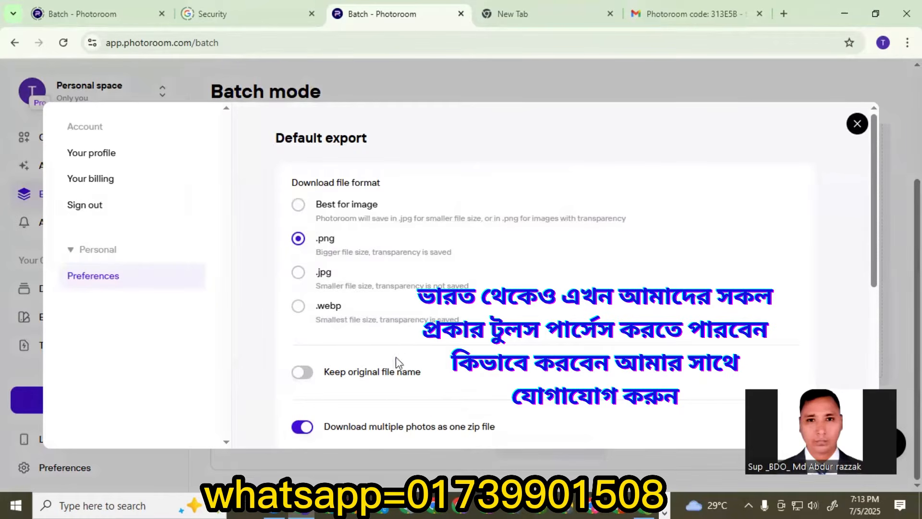
pyautogui.scroll(-6, 412, 433)
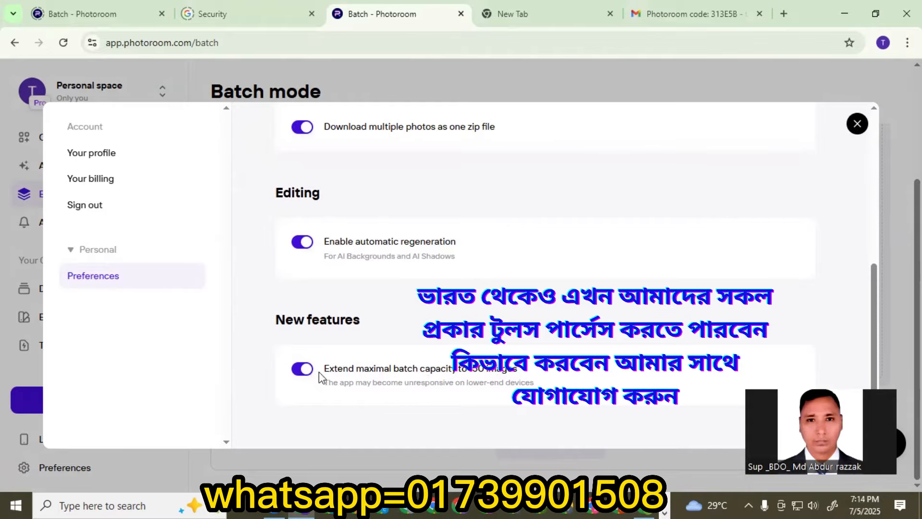
pyautogui.click(857, 123)
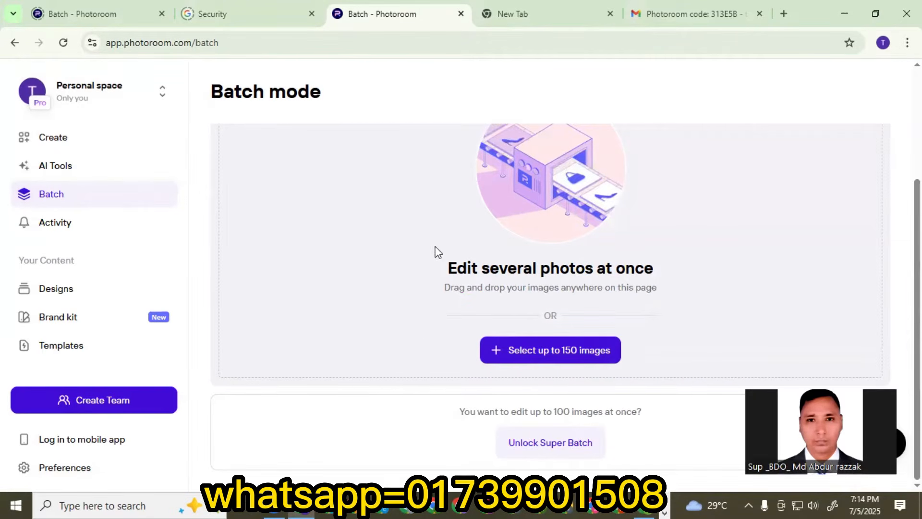
# Load the apple photo and the two strawberry photos from the Downloads folder into the batch
pyautogui.click(494, 350)
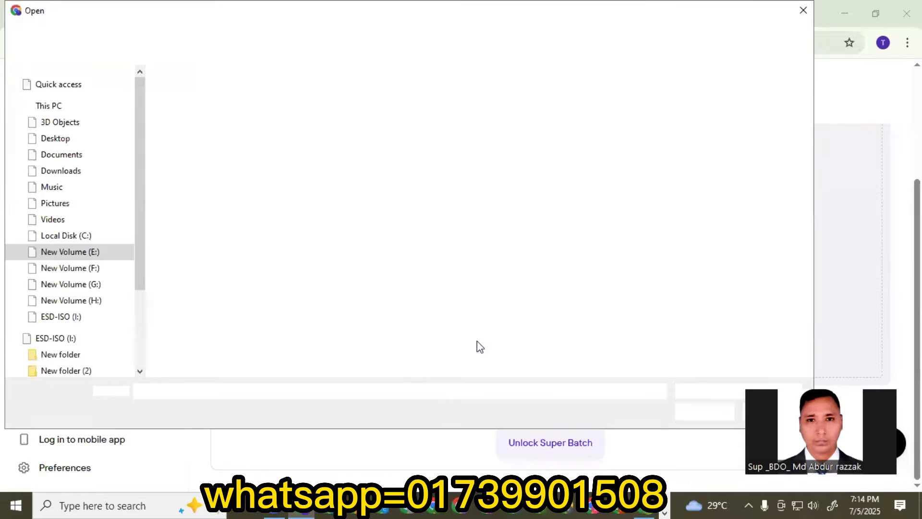
pyautogui.click(80, 169)
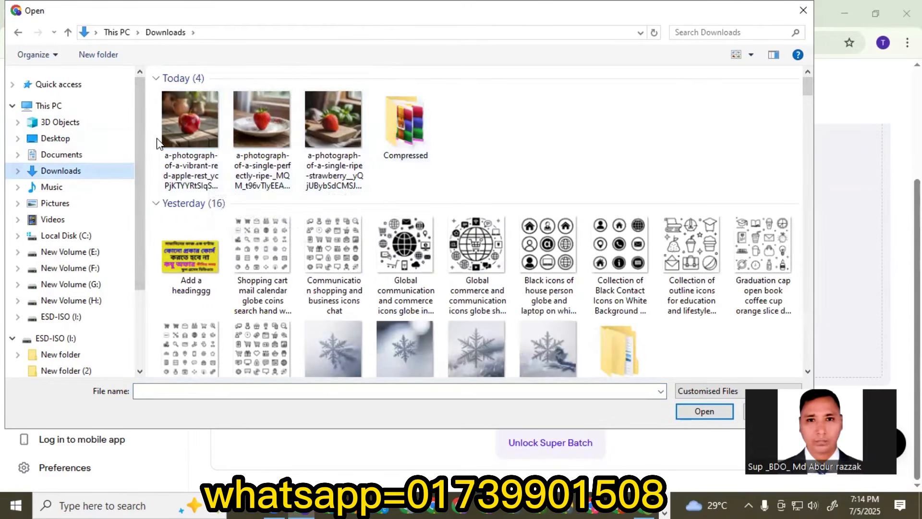
pyautogui.moveTo(153, 136); pyautogui.dragTo(350, 131)
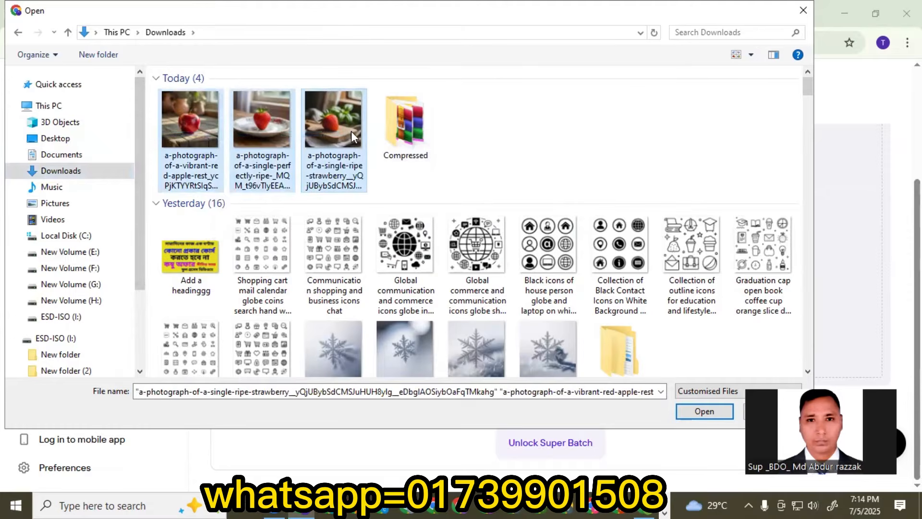
pyautogui.click(697, 422)
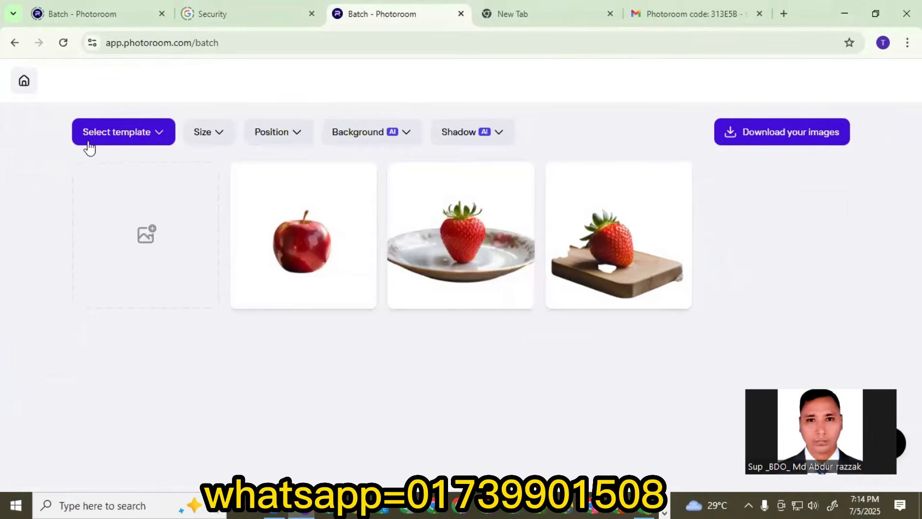
# Apply the Transparent template from the Classics category to all images in the batch
pyautogui.click(161, 140)
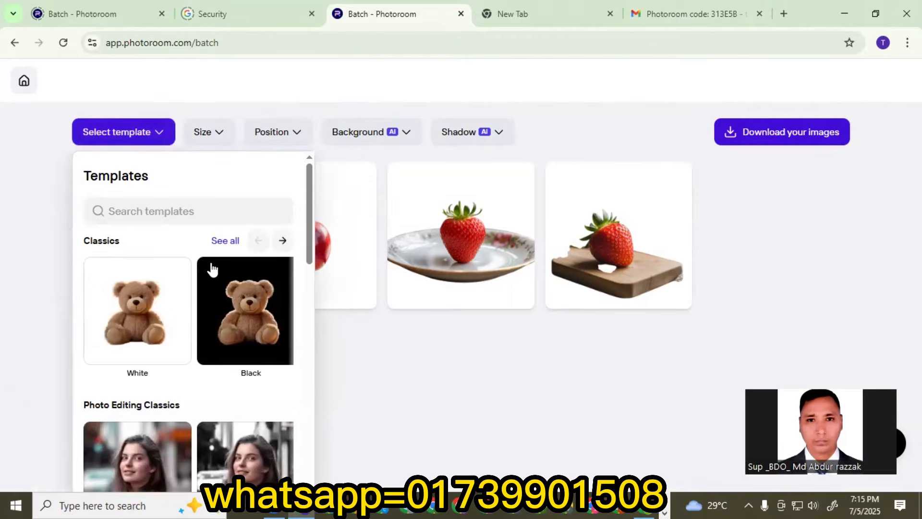
pyautogui.scroll(-2, 213, 331)
pyautogui.scroll(-3, 213, 336)
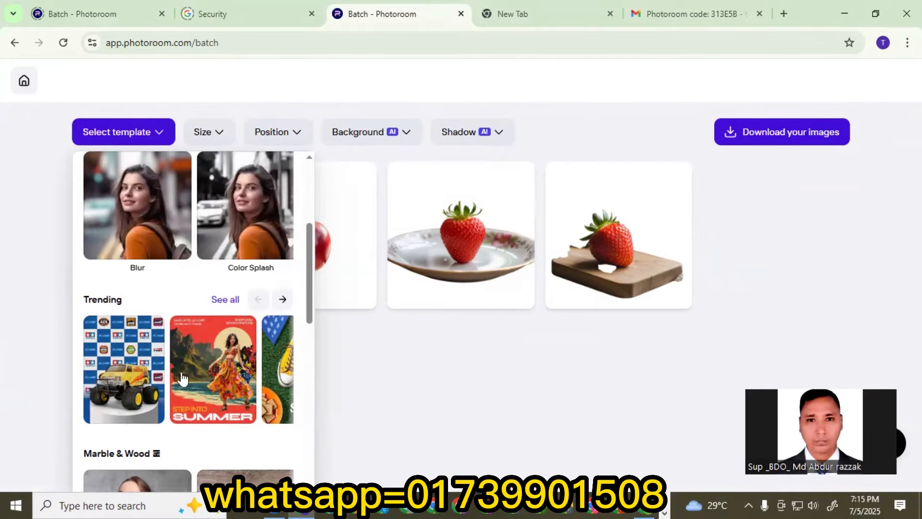
pyautogui.scroll(-3, 184, 379)
pyautogui.scroll(-5, 221, 356)
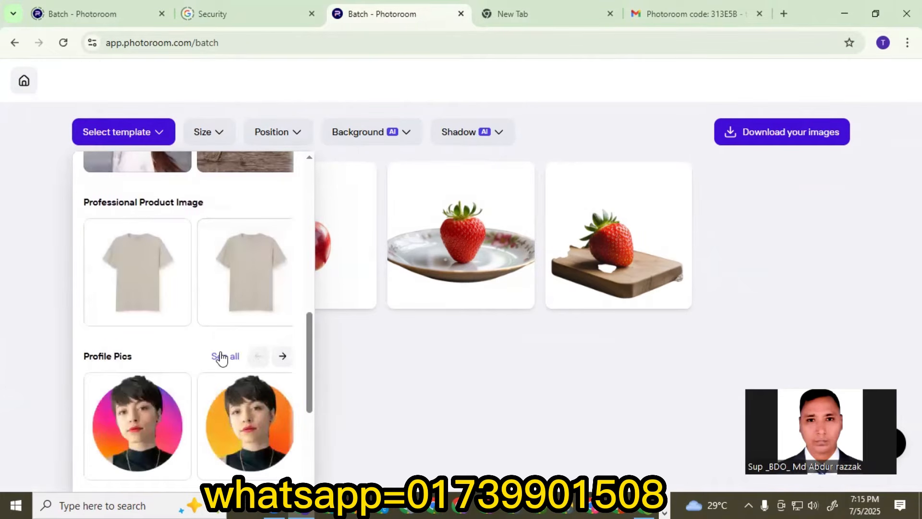
pyautogui.scroll(10, 236, 288)
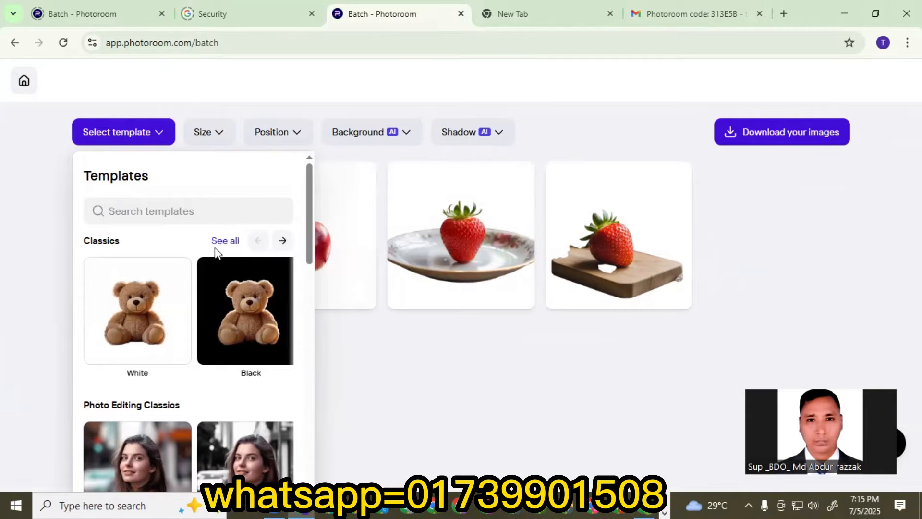
pyautogui.click(283, 241)
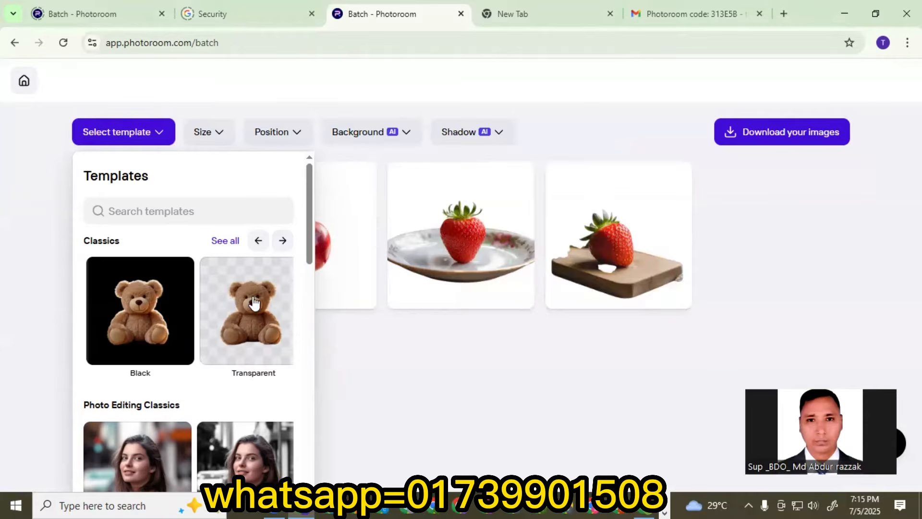
pyautogui.click(282, 241)
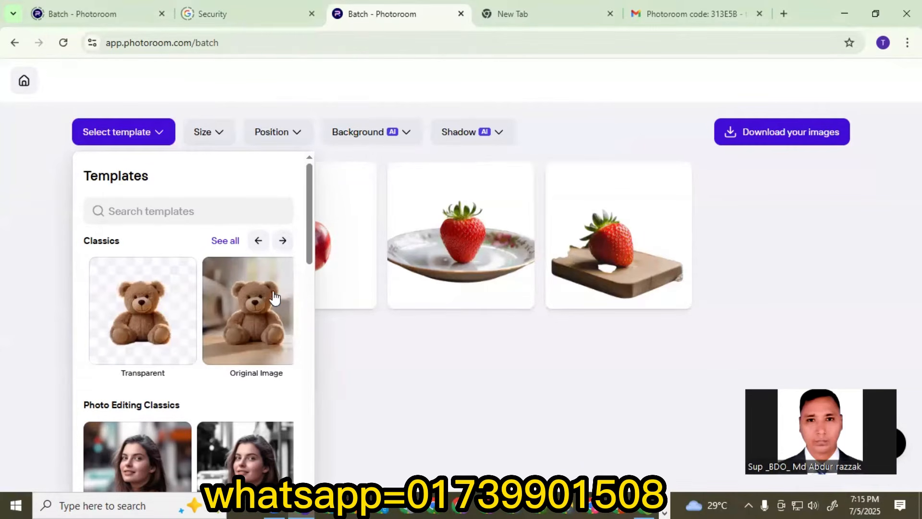
pyautogui.click(283, 242)
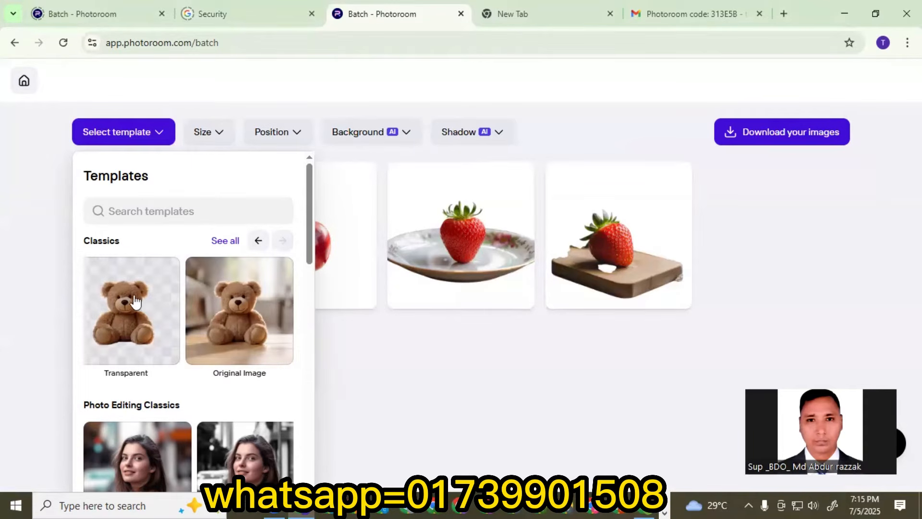
pyautogui.click(117, 307)
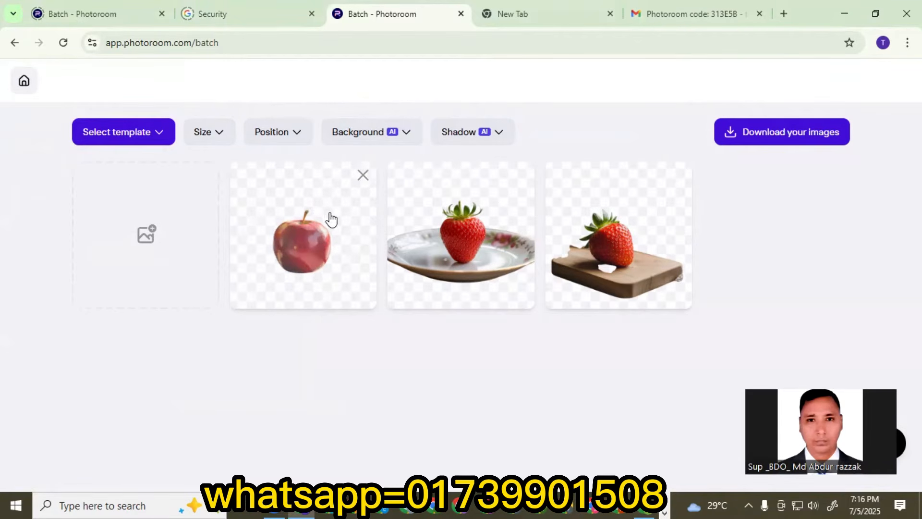
# Look through the batch's available size presets, covering the recent, standard, social media and marketplace sizes
pyautogui.click(220, 136)
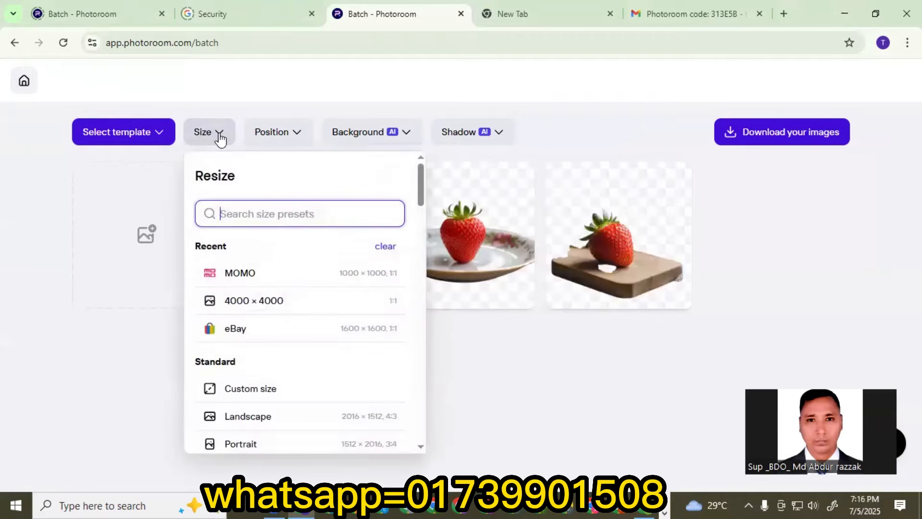
pyautogui.scroll(-5, 260, 356)
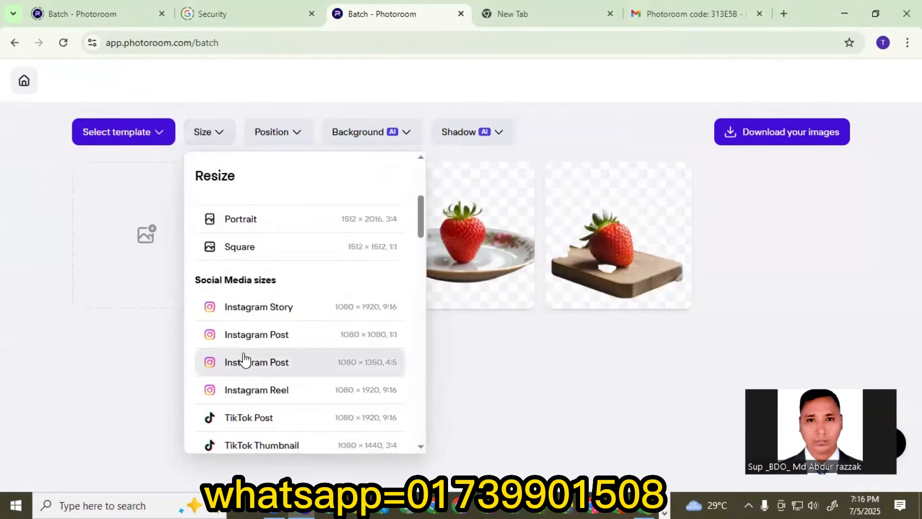
pyautogui.scroll(-5, 276, 336)
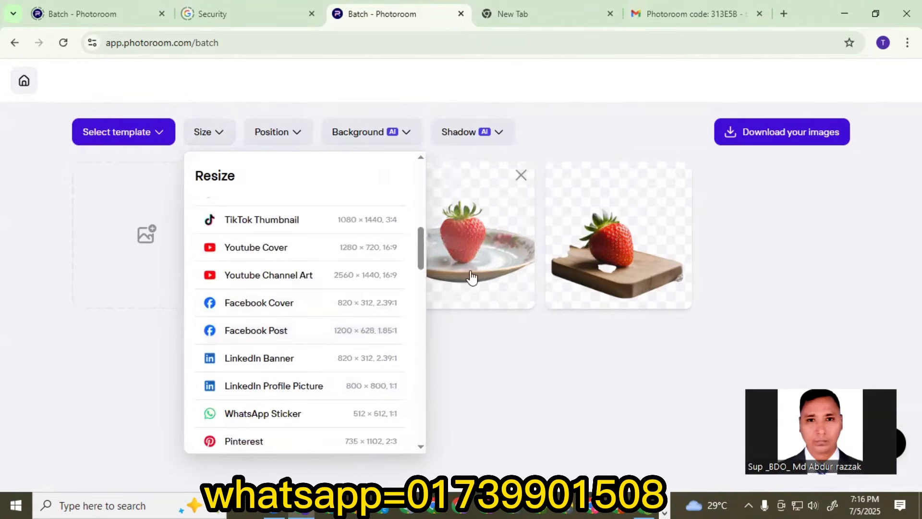
pyautogui.scroll(-5, 283, 324)
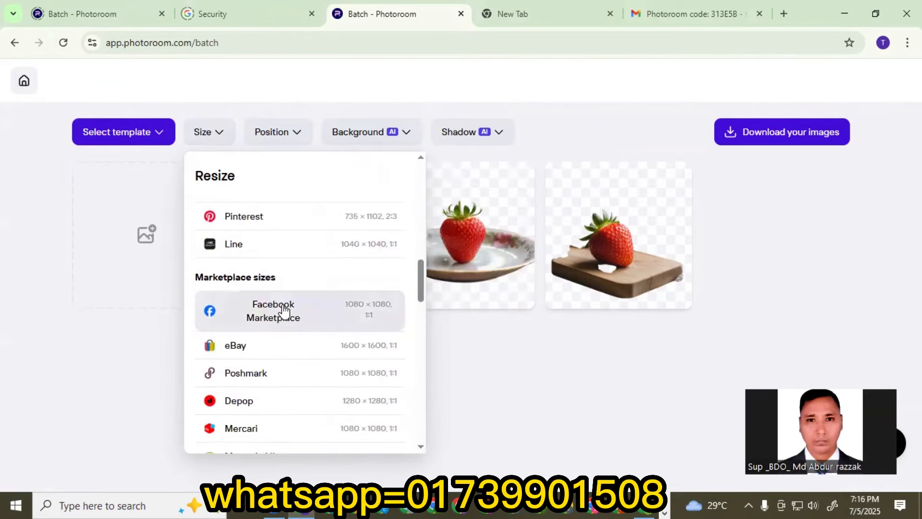
pyautogui.scroll(-8, 292, 293)
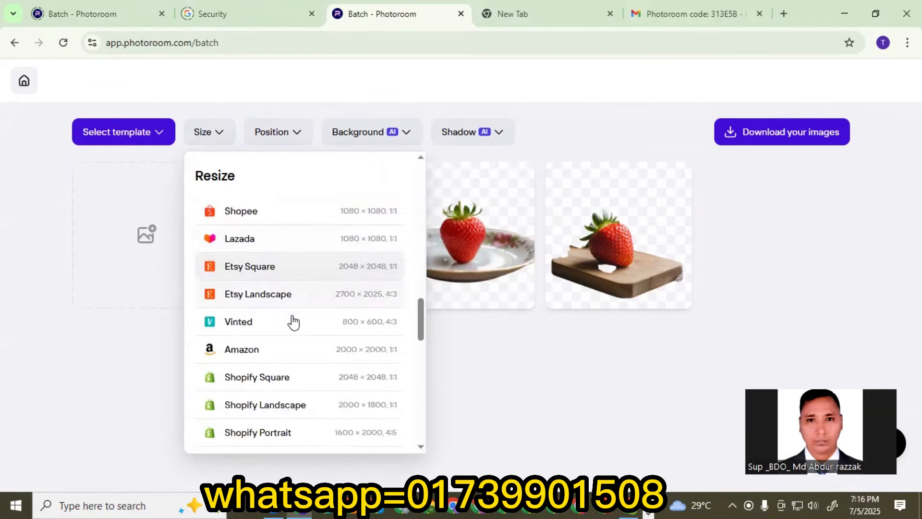
pyautogui.scroll(-10, 292, 333)
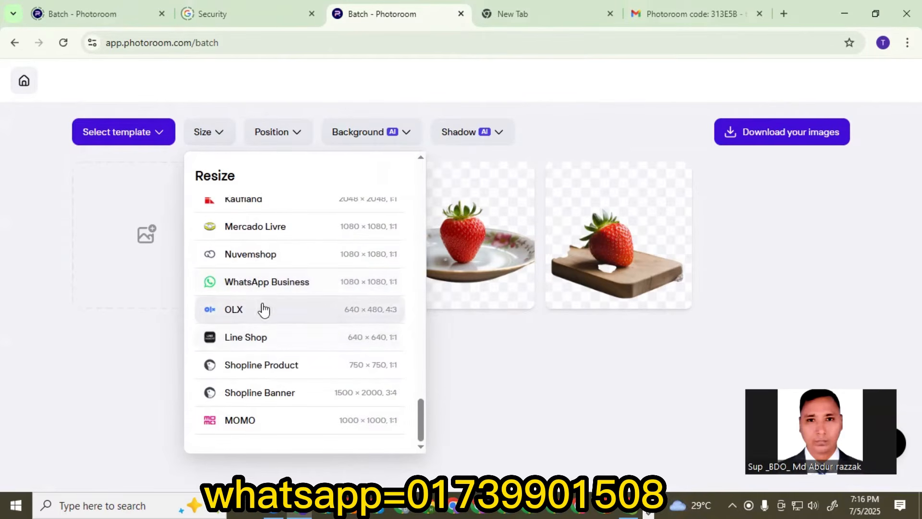
pyautogui.scroll(4, 253, 299)
pyautogui.scroll(15, 253, 299)
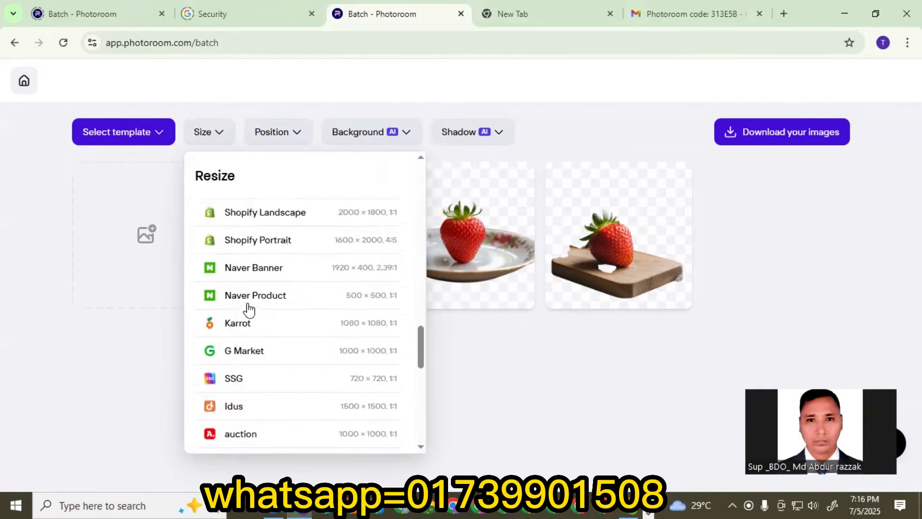
pyautogui.scroll(10, 266, 290)
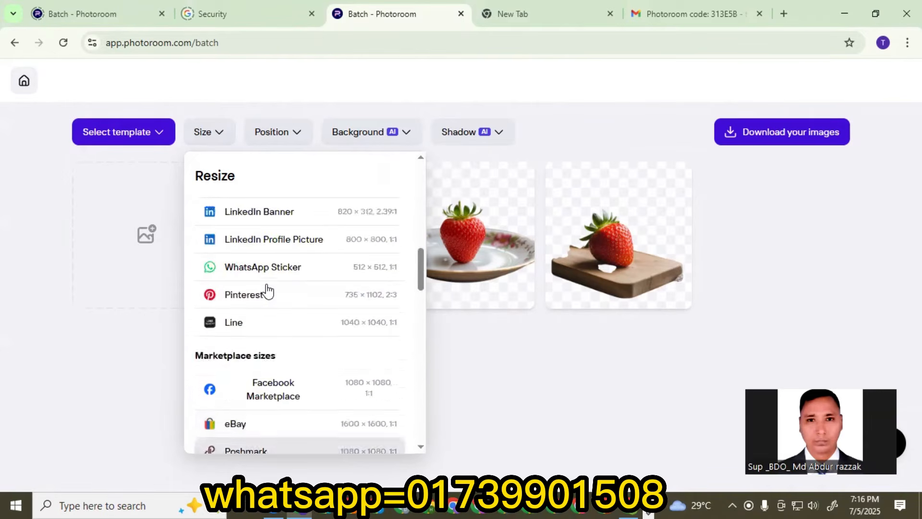
pyautogui.scroll(4, 290, 323)
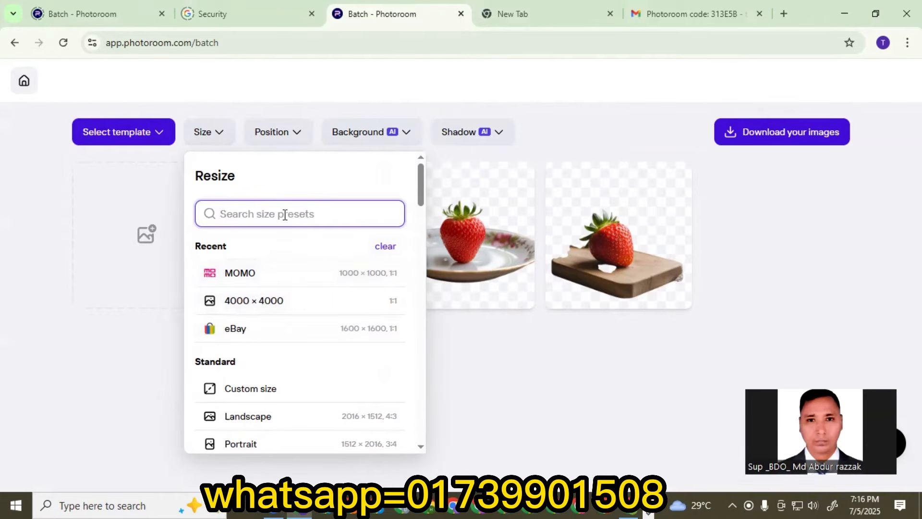
# Enter a custom size for the batch with a width of 4000 and a height of 4000
pyautogui.scroll(-3, 283, 300)
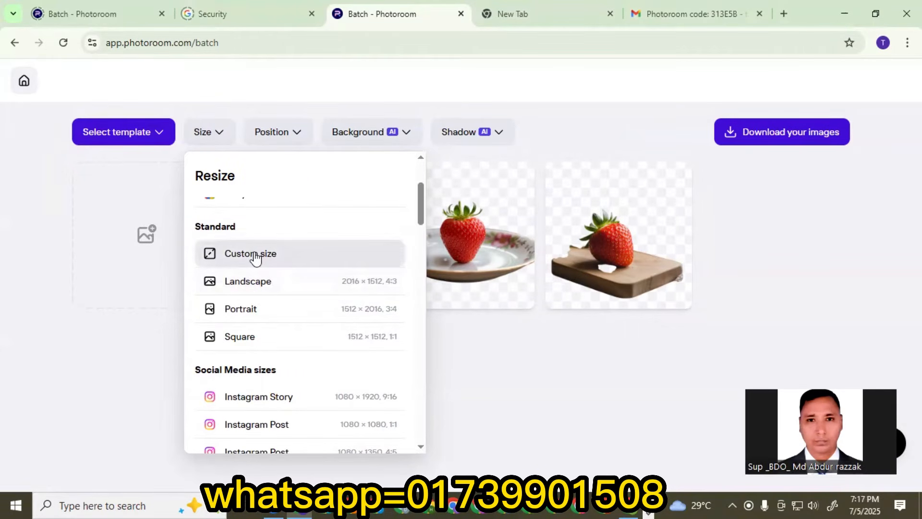
pyautogui.click(255, 255)
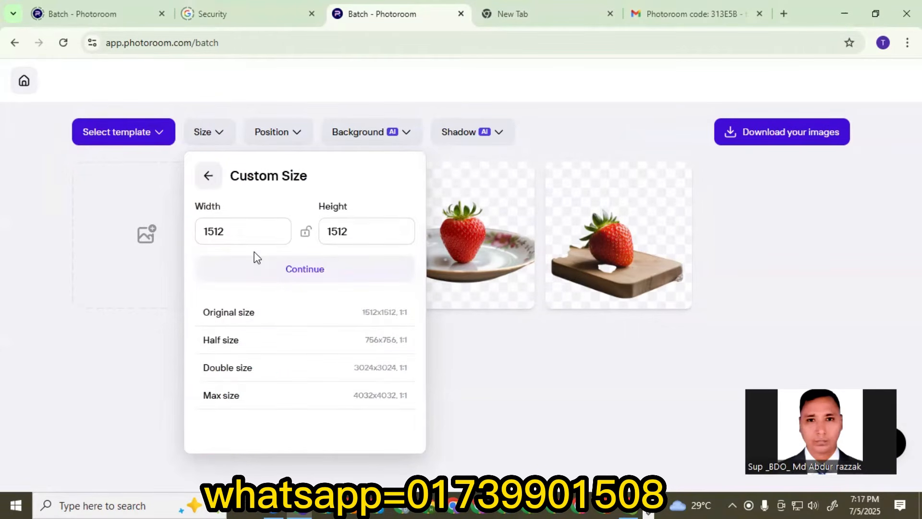
pyautogui.click(229, 228)
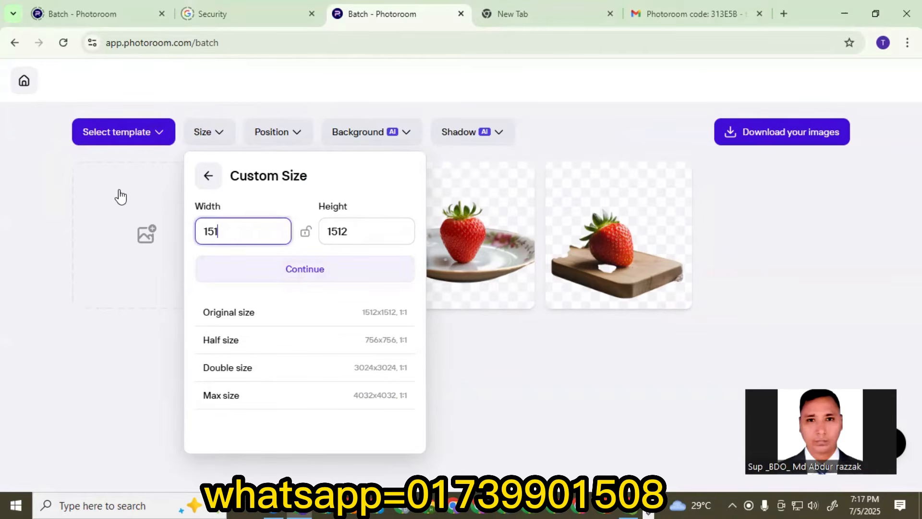
pyautogui.press('BackSpace')
pyautogui.press('BackSpace')
pyautogui.press('BackSpace')
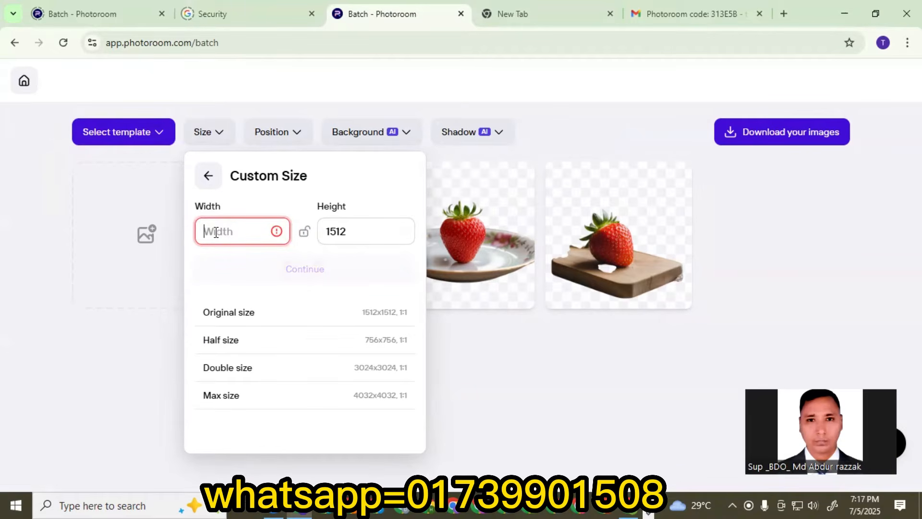
pyautogui.write('4000')
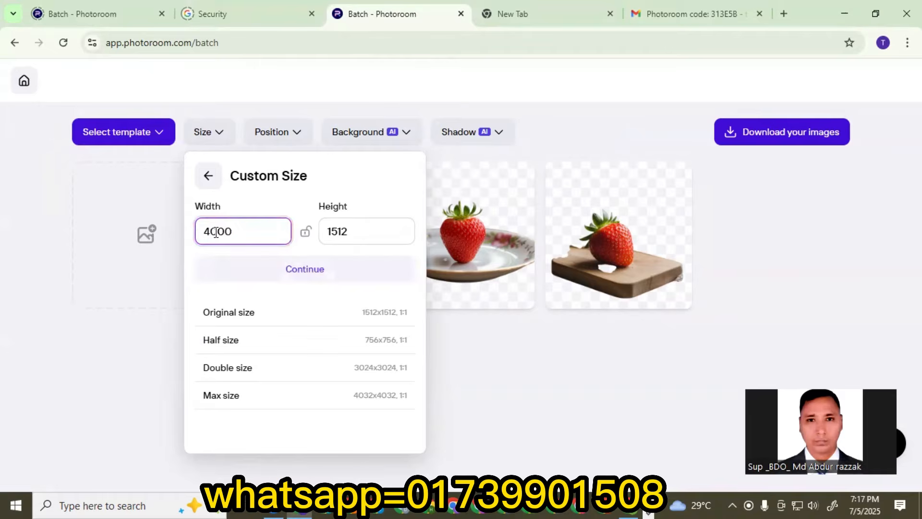
pyautogui.click(351, 230)
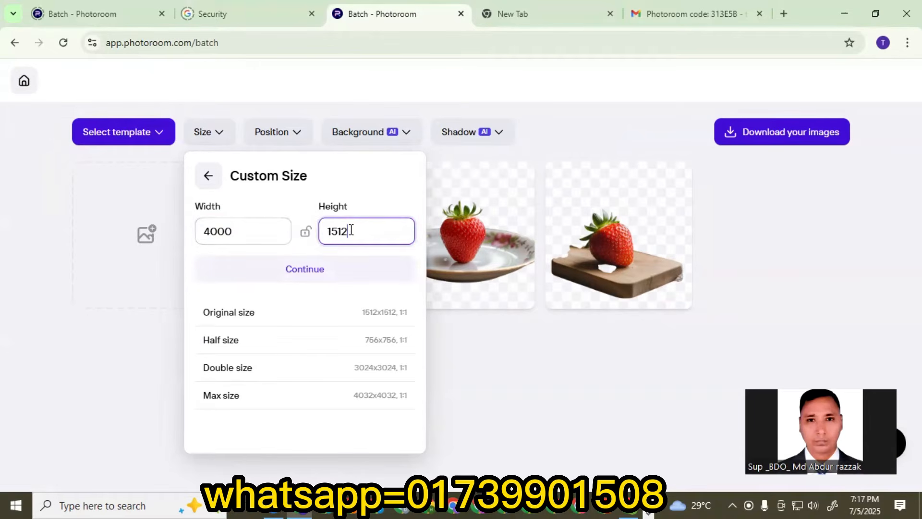
pyautogui.press('BackSpace')
pyautogui.press('BackSpace')
pyautogui.press('BackSpace')
pyautogui.press('BackSpace')
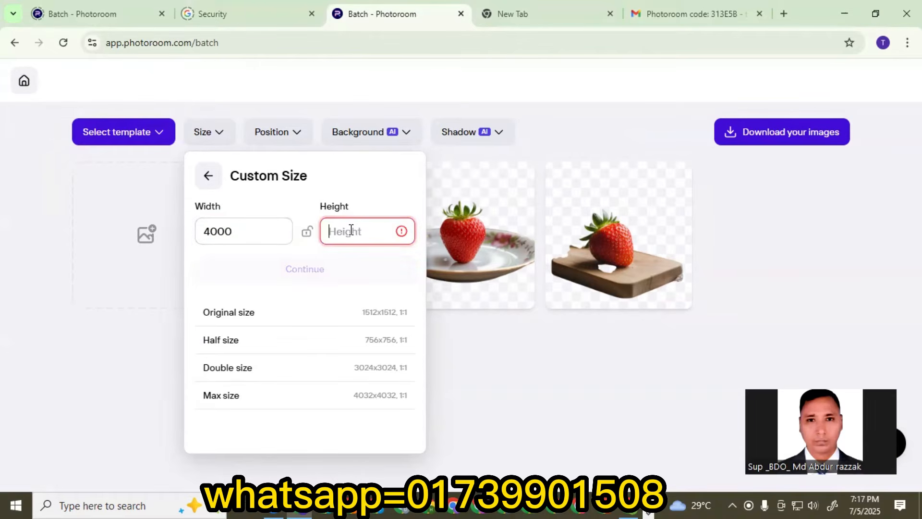
pyautogui.write('4000')
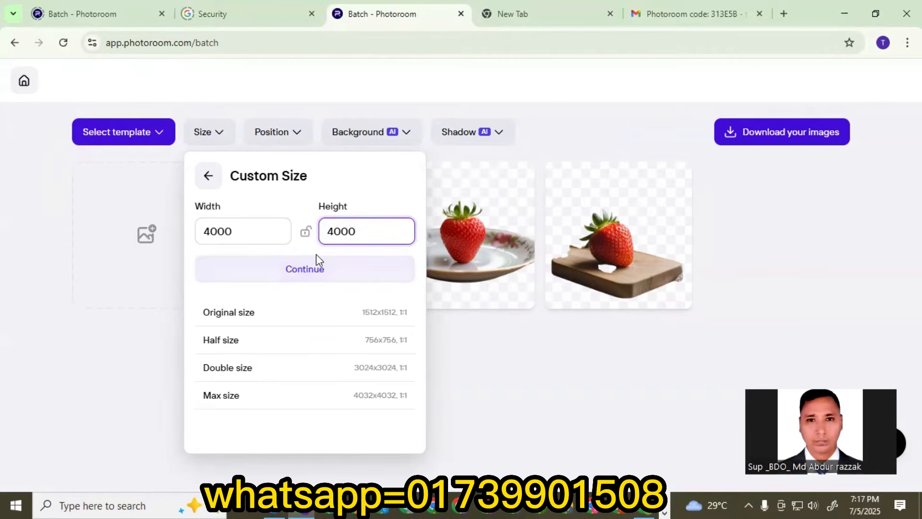
# Try a custom width of 4500 for the batch, and return the width to 4000
pyautogui.click(215, 231)
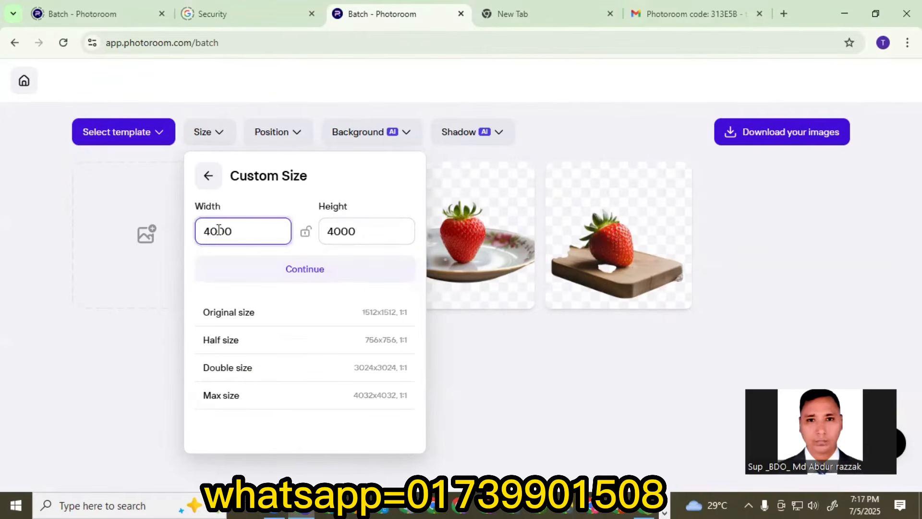
pyautogui.write('5')
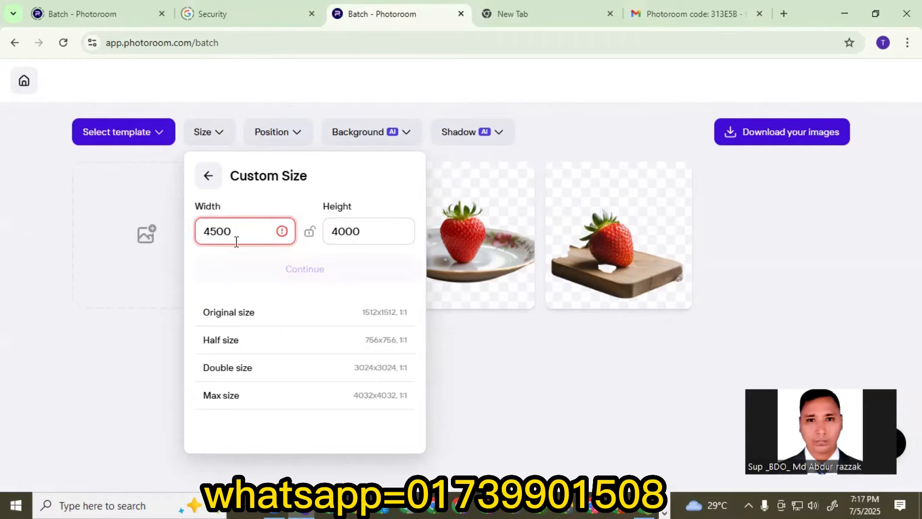
pyautogui.press('BackSpace')
pyautogui.write('0')
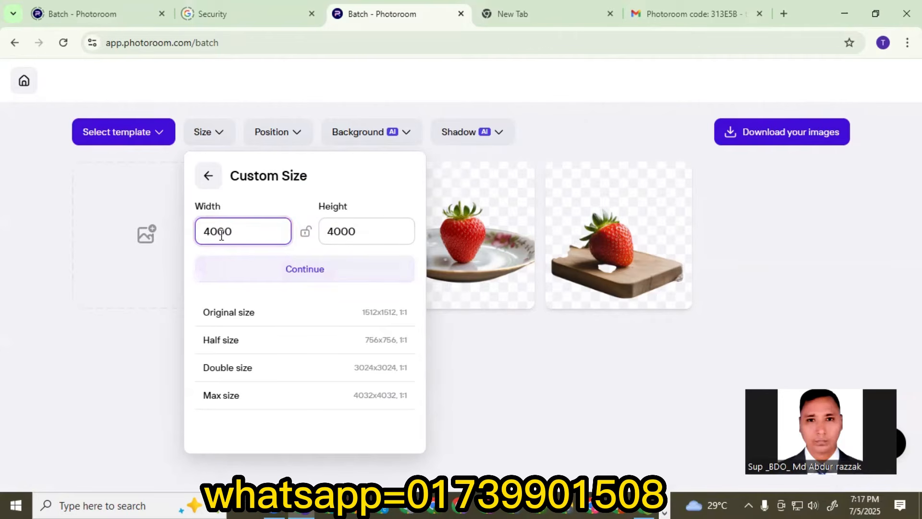
# Apply the custom size to all batch images, waiting for the page to respond, and download the images
pyautogui.click(304, 272)
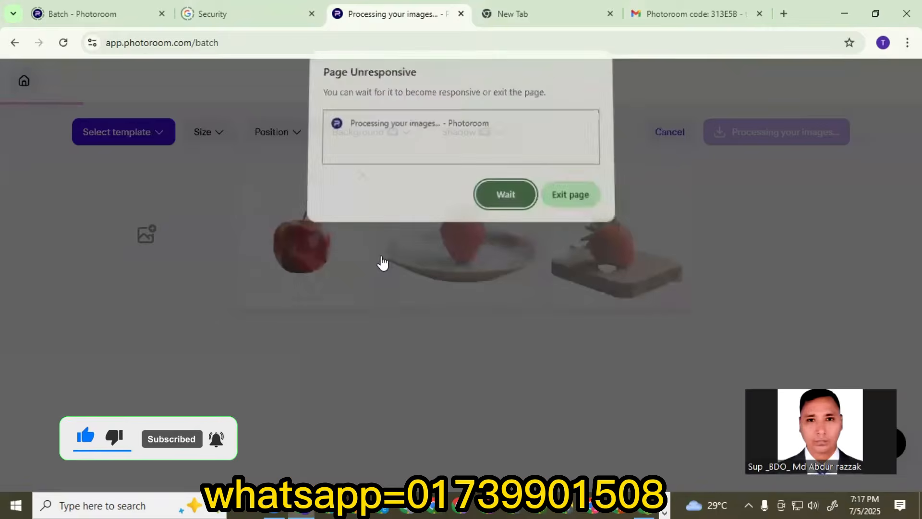
pyautogui.click(500, 195)
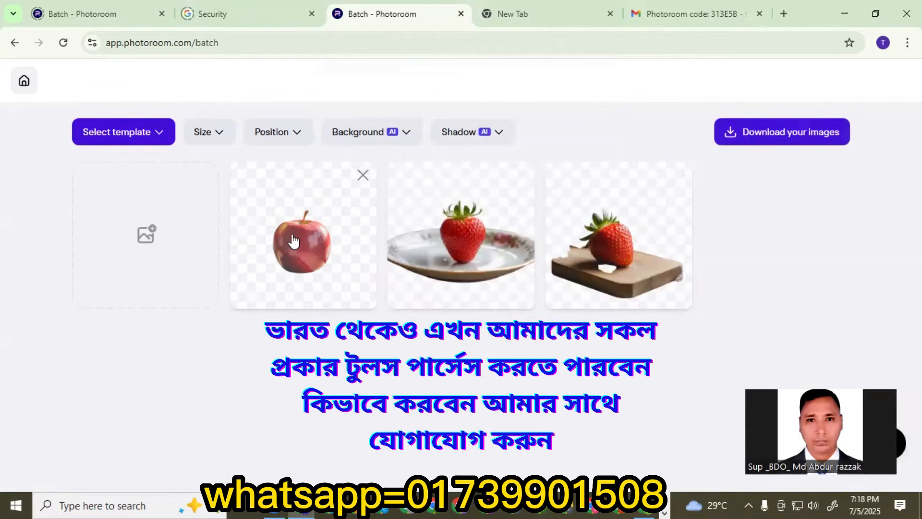
pyautogui.click(762, 140)
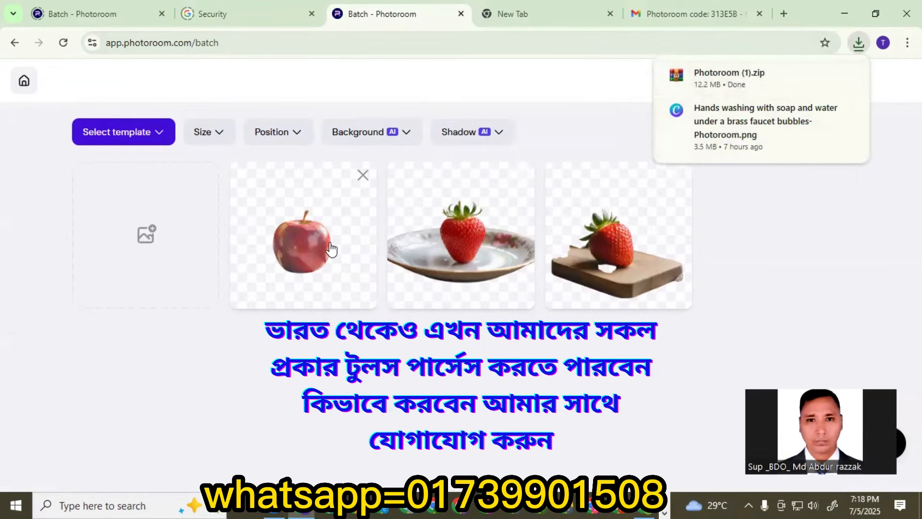
# Switch to File Explorer, open the Downloads folder and extract the Photoroom (1) archive directly into it
pyautogui.click(844, 13)
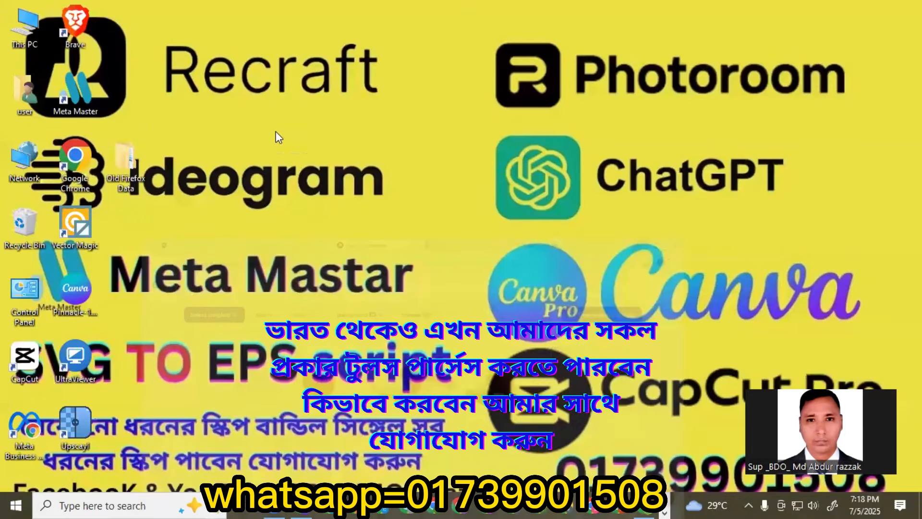
pyautogui.doubleClick(28, 30)
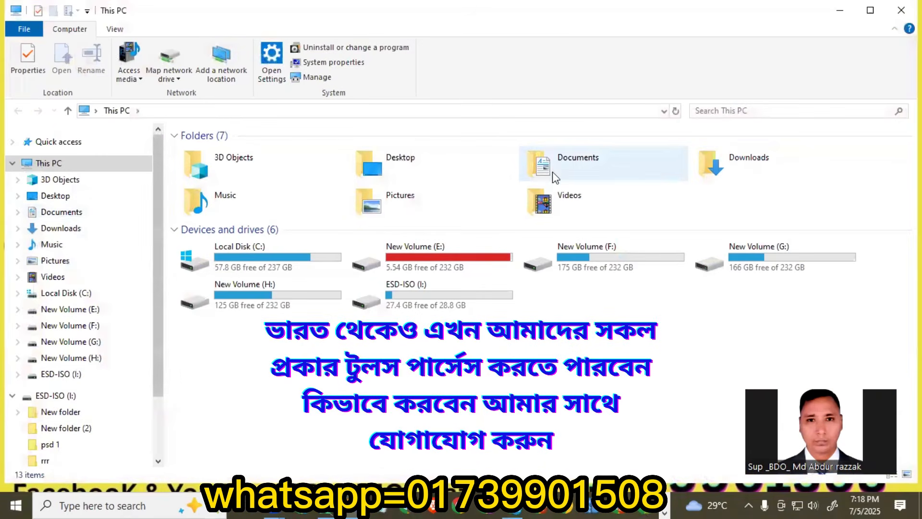
pyautogui.doubleClick(758, 162)
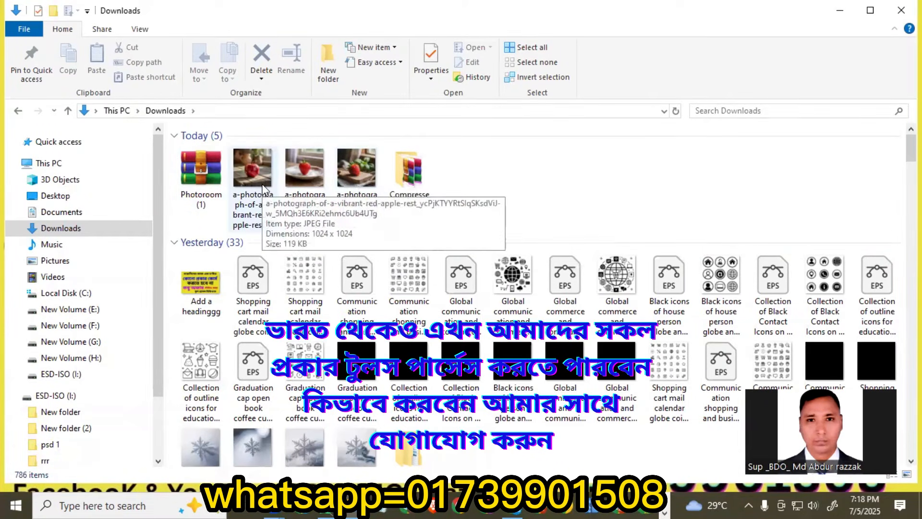
pyautogui.click(195, 169)
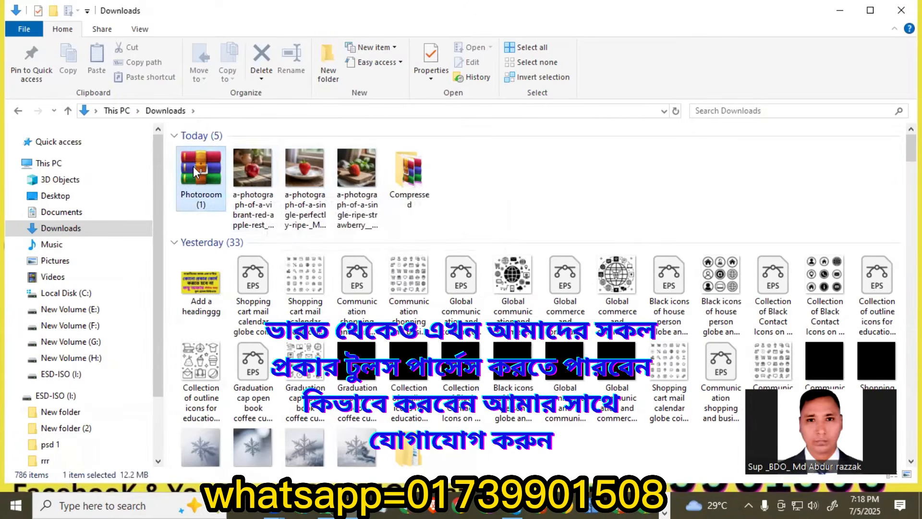
pyautogui.rightClick(195, 169)
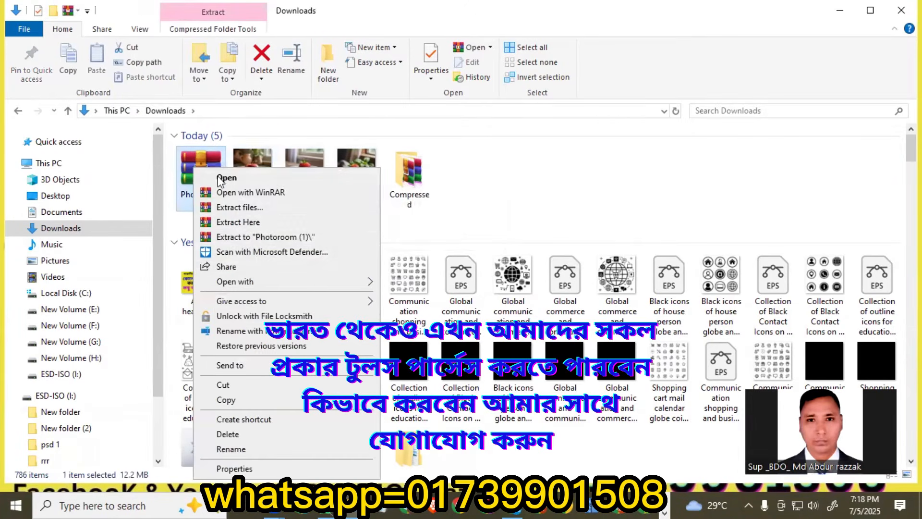
pyautogui.click(229, 223)
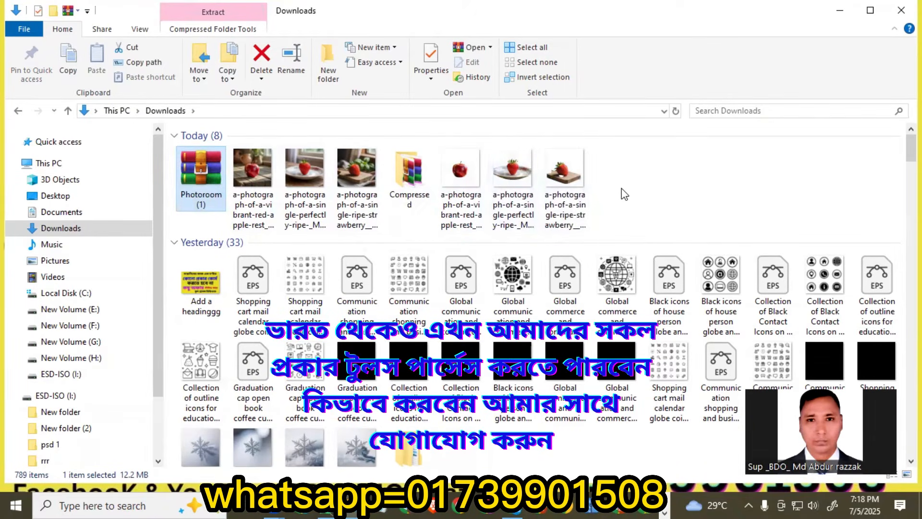
# Rename the three extracted transparent fruit images together with the base name 3
pyautogui.moveTo(625, 194); pyautogui.dragTo(457, 207)
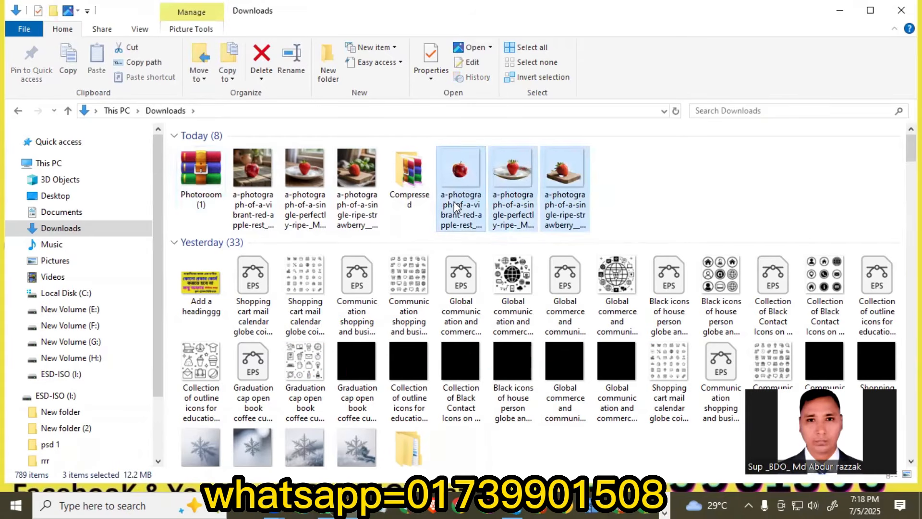
pyautogui.rightClick(458, 208)
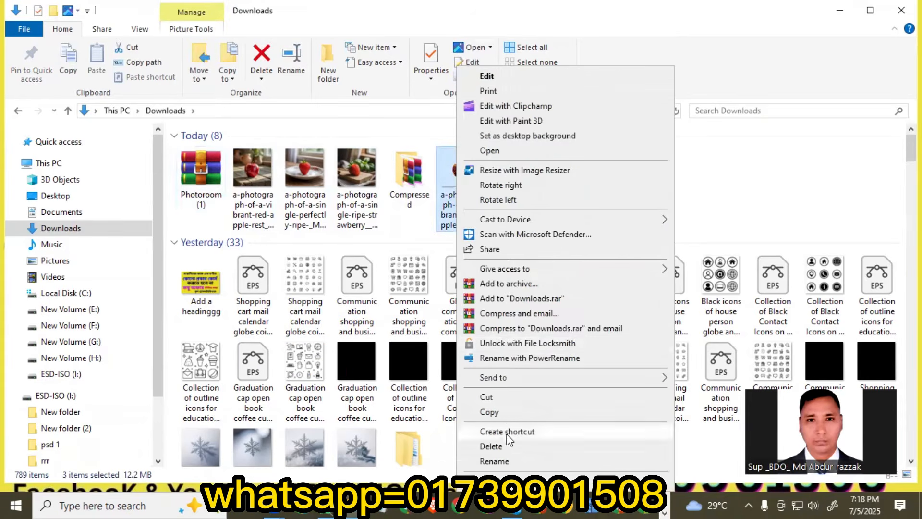
pyautogui.click(494, 462)
pyautogui.write('3')
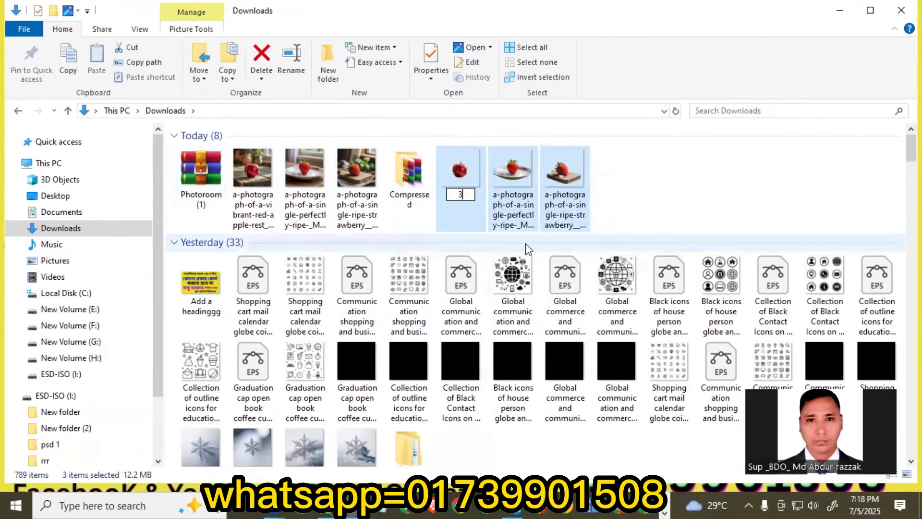
pyautogui.press('Return')
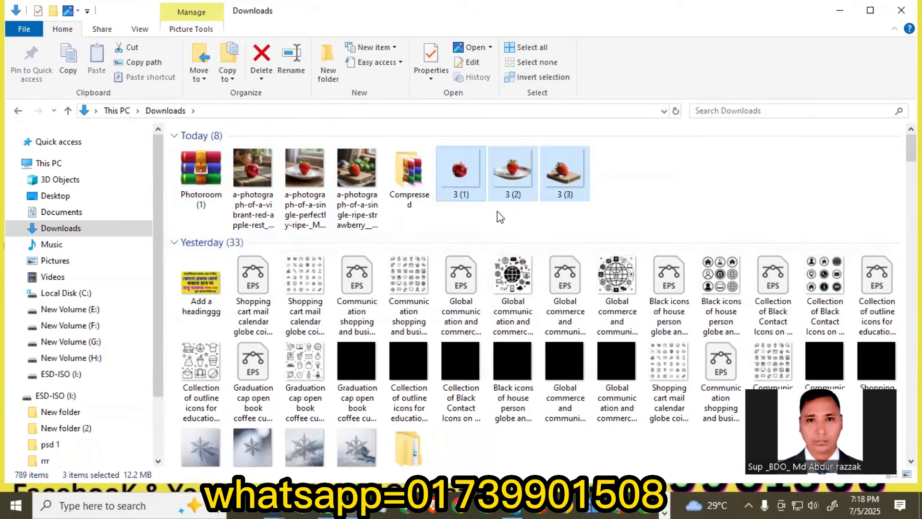
# Check the 3 (1) image's file details and open 3 (2).png to inspect its cut-out background
pyautogui.click(641, 184)
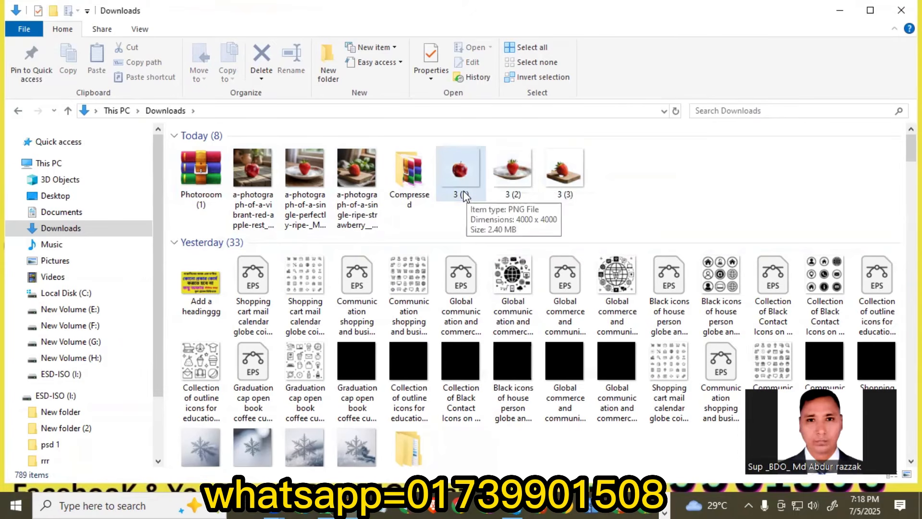
pyautogui.click(516, 178)
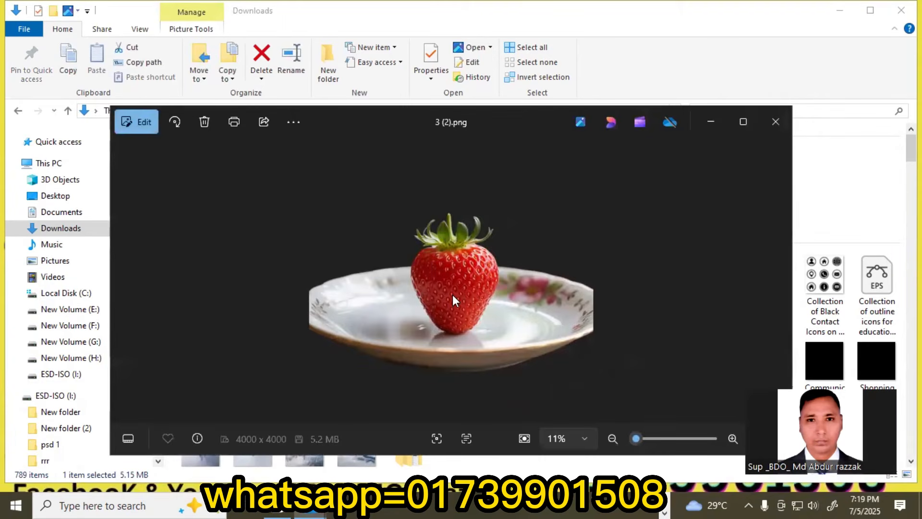
# Inspect the strawberry-on-plate cut-out in 3 (2).png up close and close the image
pyautogui.scroll(4, 453, 294)
pyautogui.scroll(-4, 454, 301)
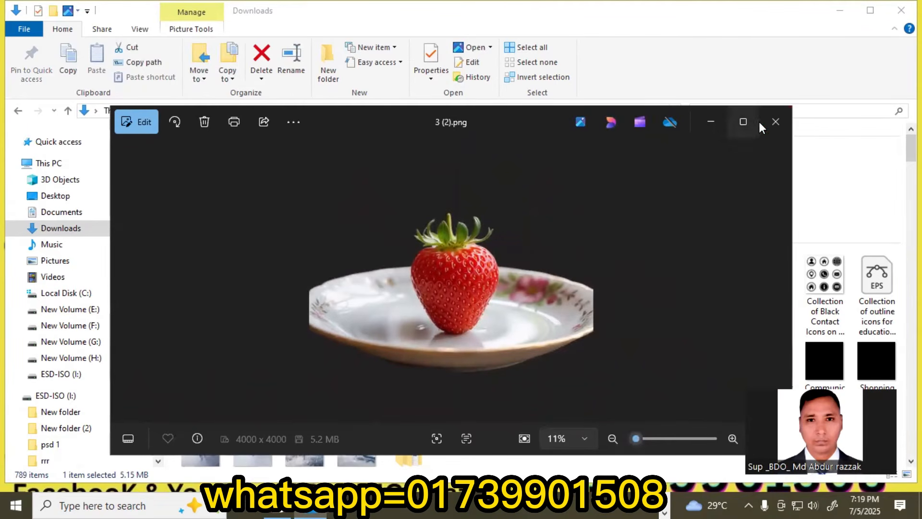
pyautogui.click(773, 120)
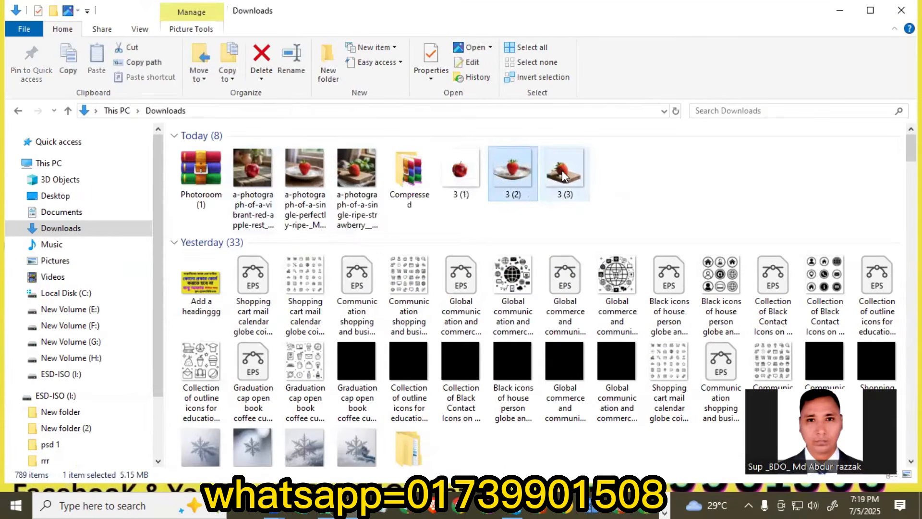
# Open 3 (3).png from Downloads, inspect the cut-out of the strawberry on the board up close, and close it
pyautogui.click(564, 176)
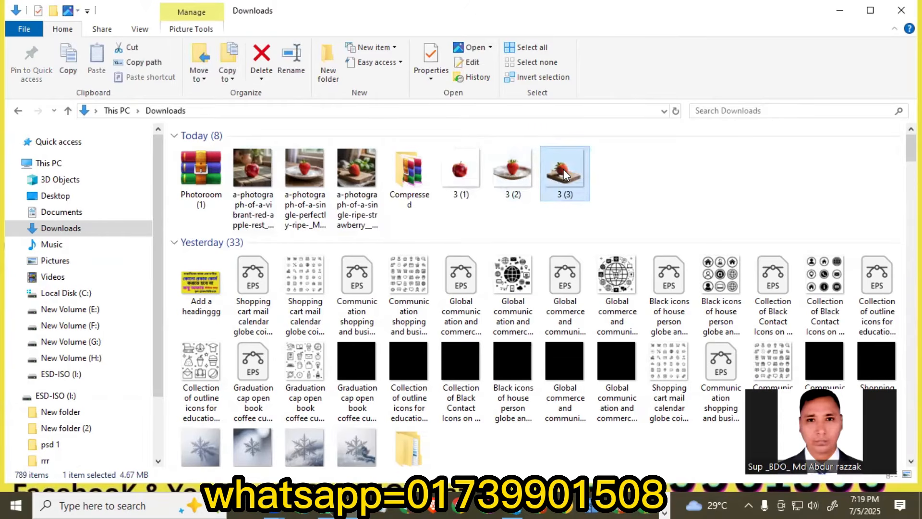
pyautogui.doubleClick(565, 175)
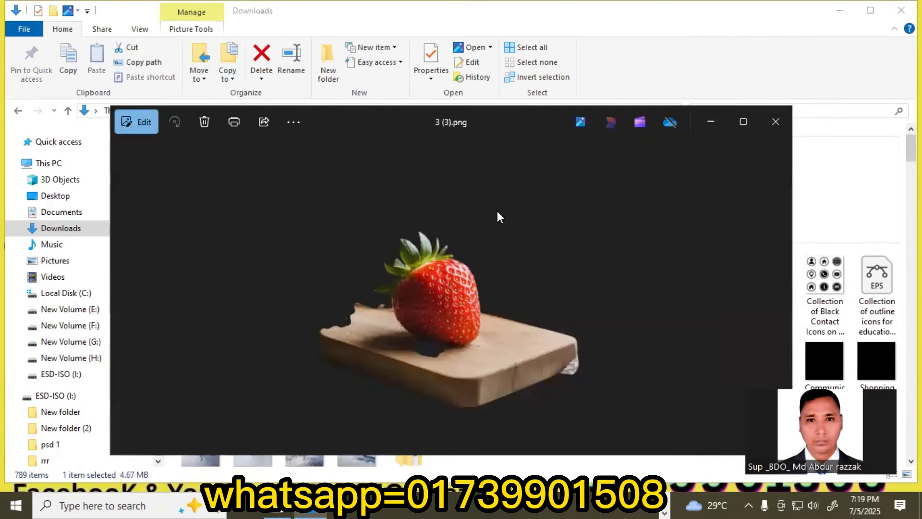
pyautogui.scroll(5, 463, 305)
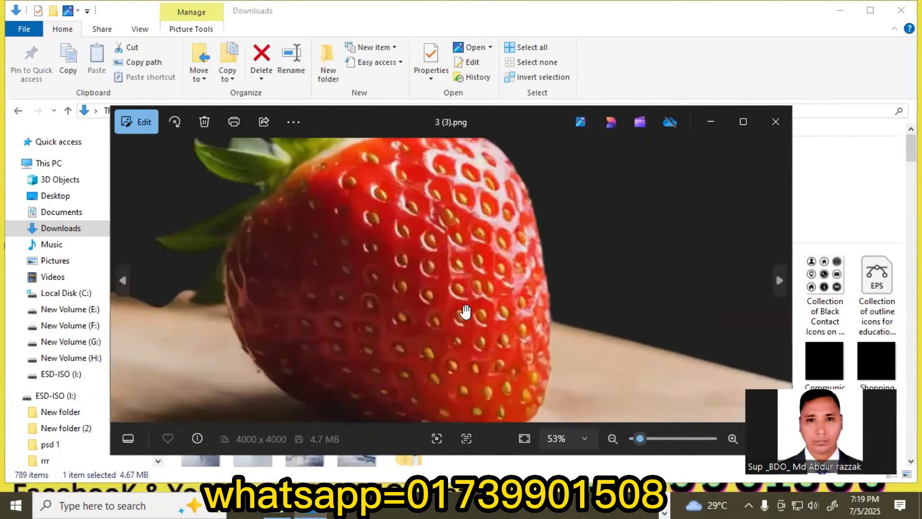
pyautogui.scroll(-5, 465, 311)
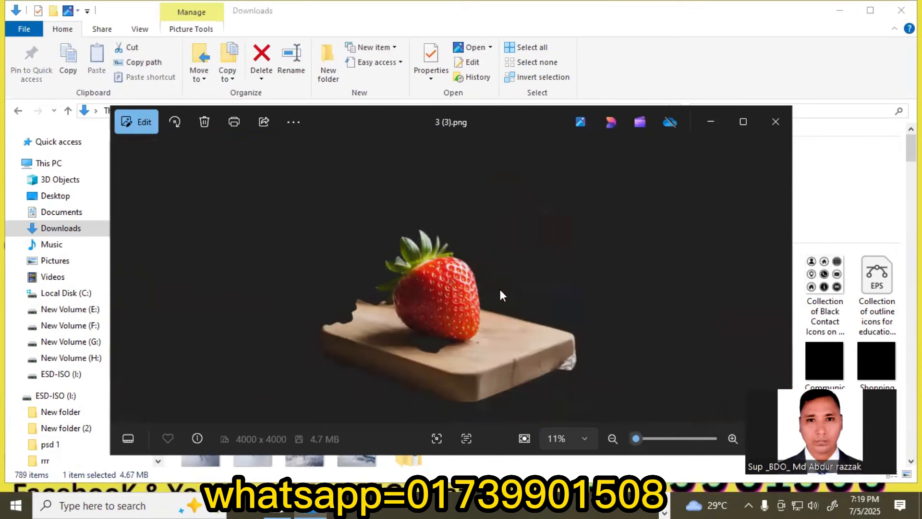
pyautogui.click(781, 137)
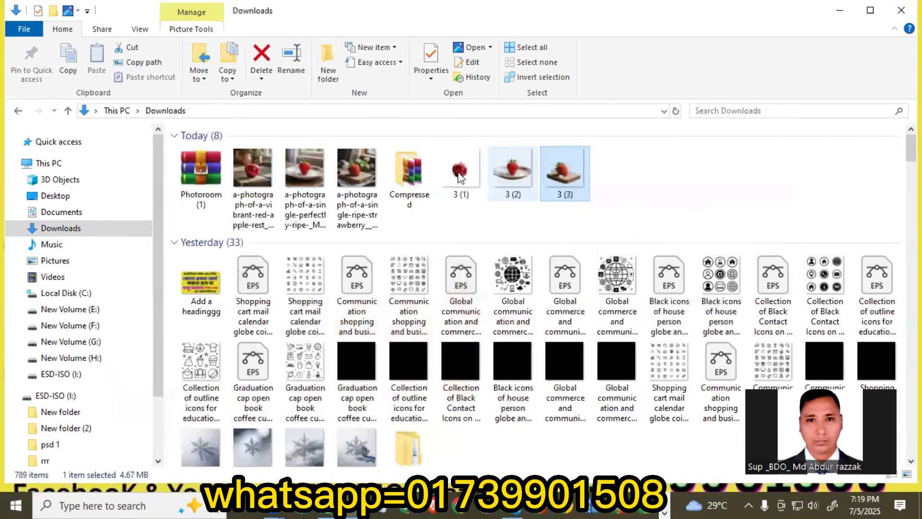
# Open 3 (1).png from Downloads, inspect the apple's cut-out edges and surface up close, and close it
pyautogui.click(460, 177)
pyautogui.doubleClick(460, 176)
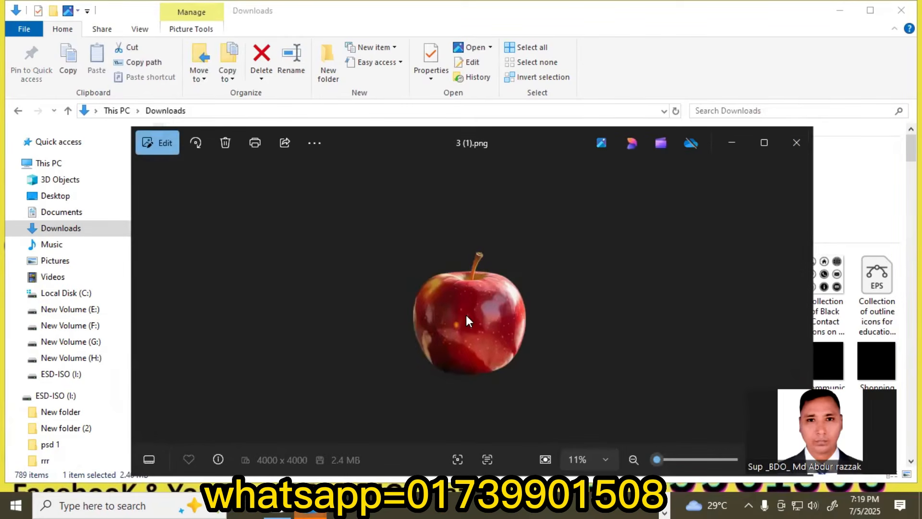
pyautogui.scroll(5, 468, 321)
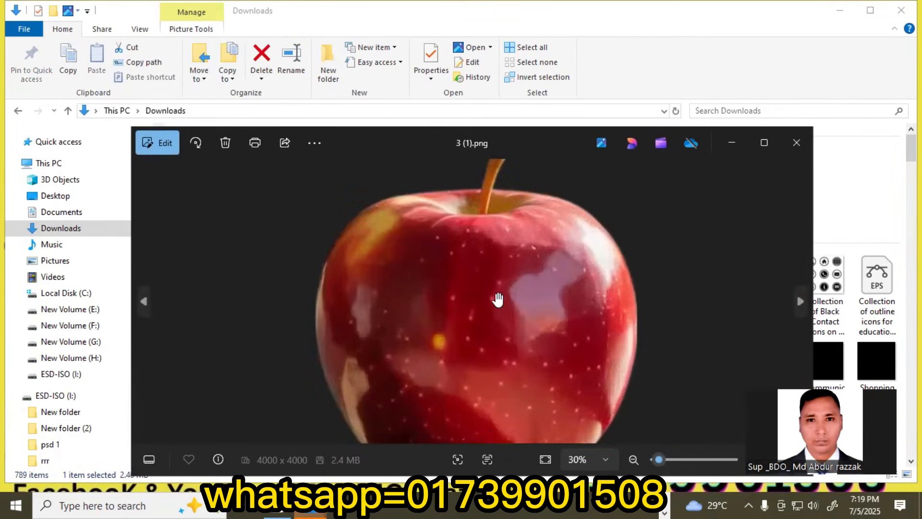
pyautogui.scroll(2, 496, 300)
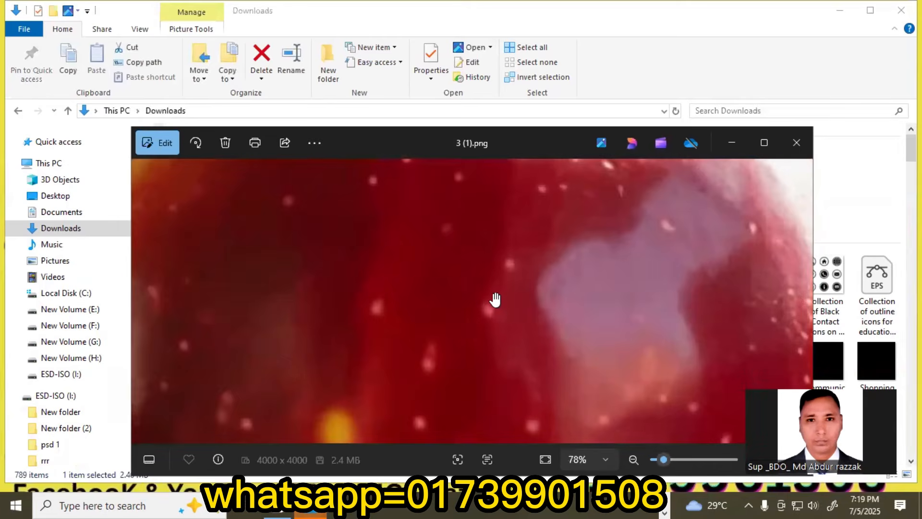
pyautogui.scroll(-4, 496, 299)
pyautogui.scroll(-2, 495, 299)
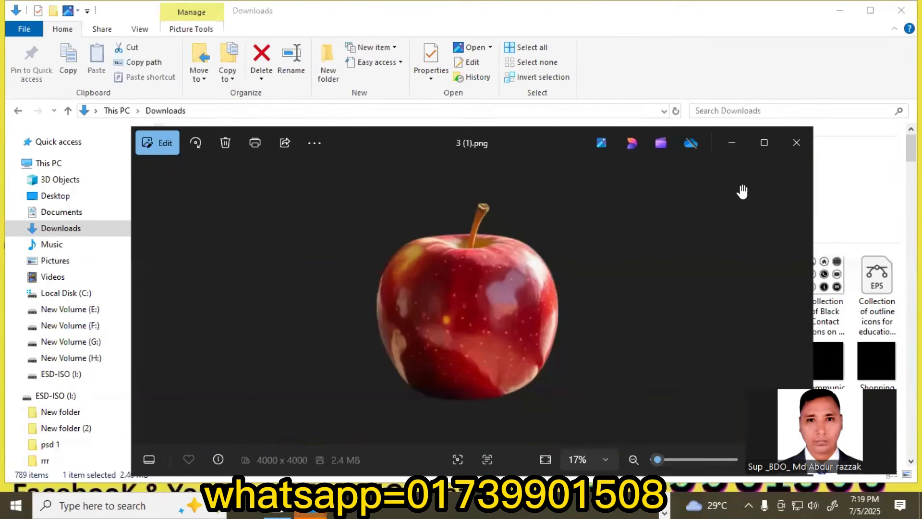
pyautogui.click(796, 143)
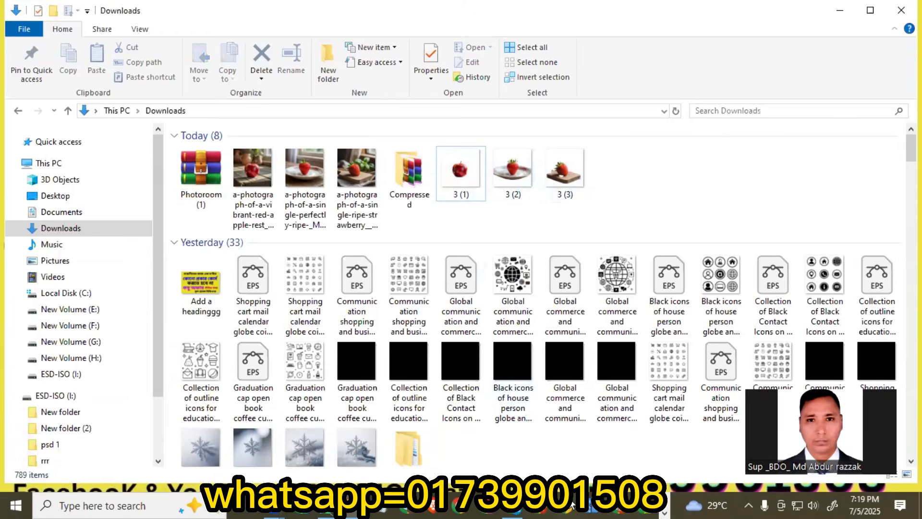
# Switch to Meta Master, load 3 (1), 3 (2) and 3 (3) from Downloads, and start generating their metadata
pyautogui.click(665, 500)
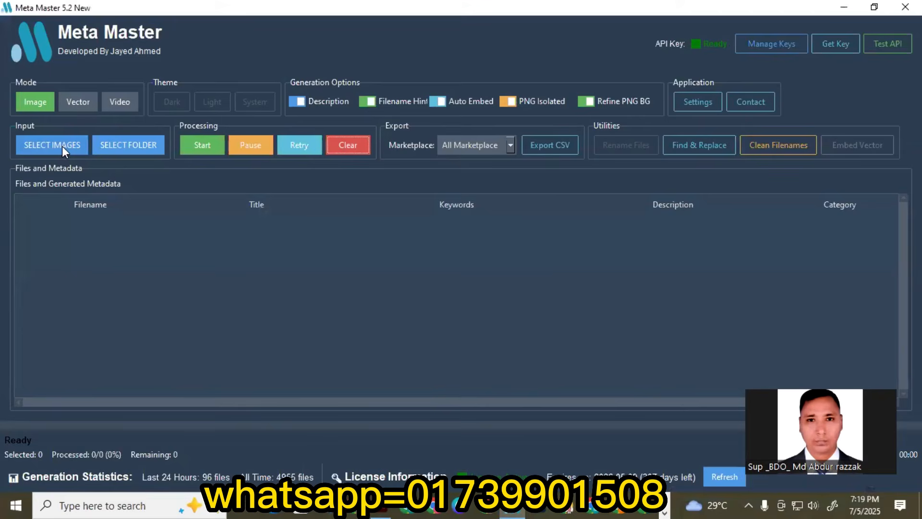
pyautogui.click(62, 145)
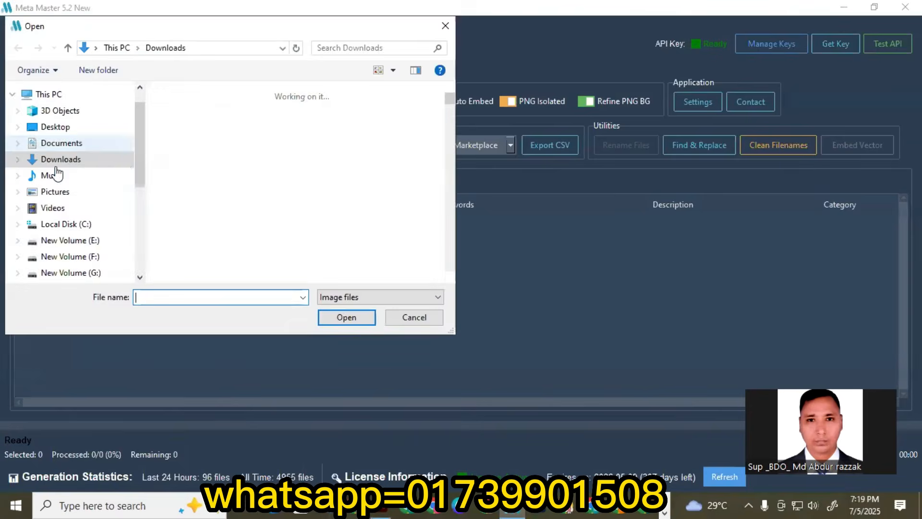
pyautogui.click(409, 153)
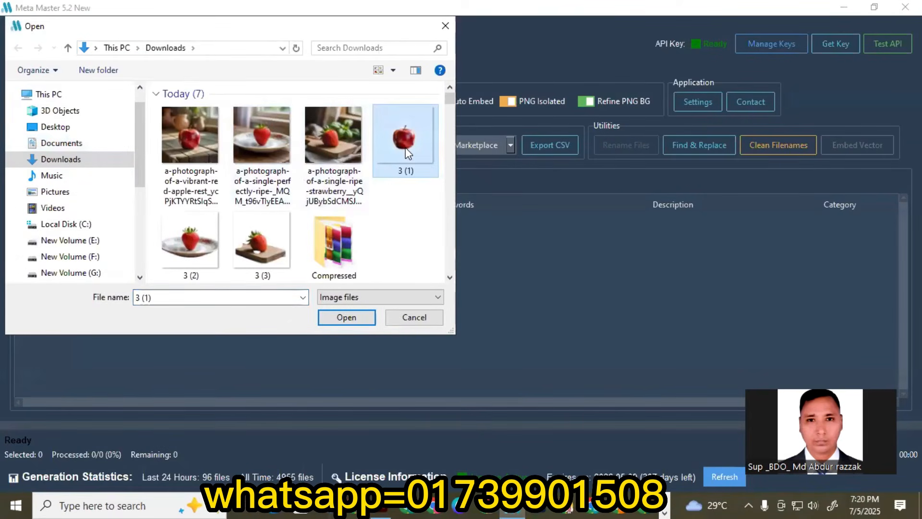
pyautogui.keyDown('shift'); pyautogui.click(272, 243); pyautogui.keyUp('shift')
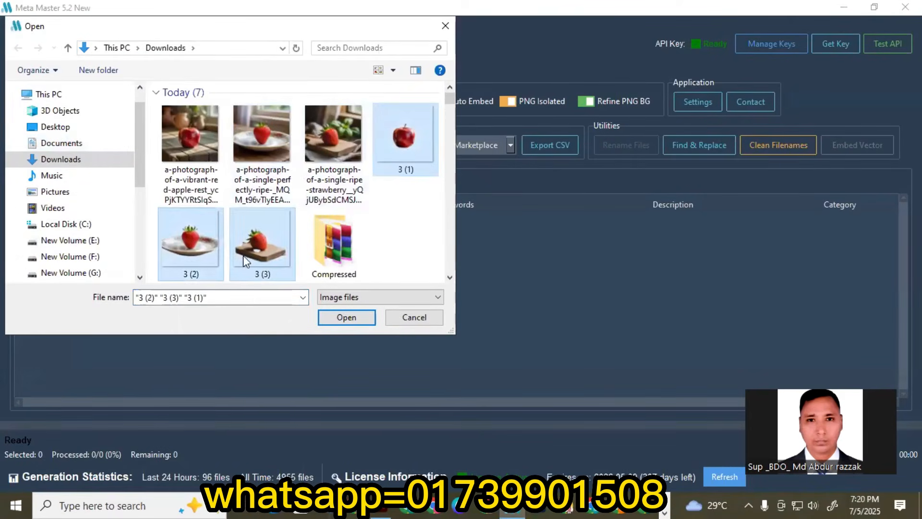
pyautogui.click(340, 318)
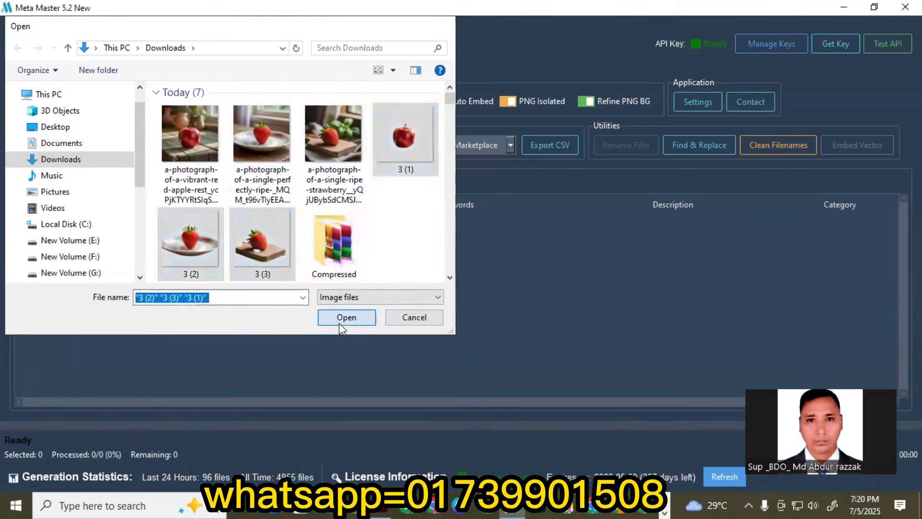
pyautogui.click(209, 146)
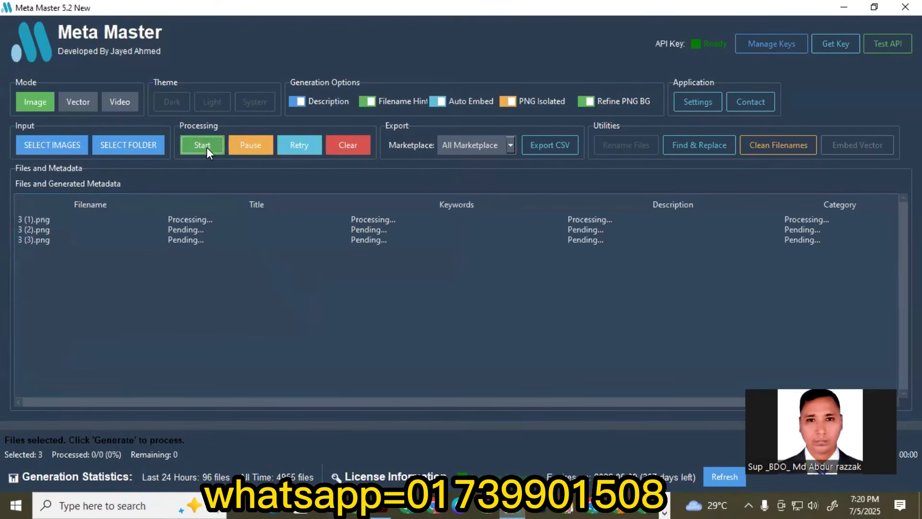